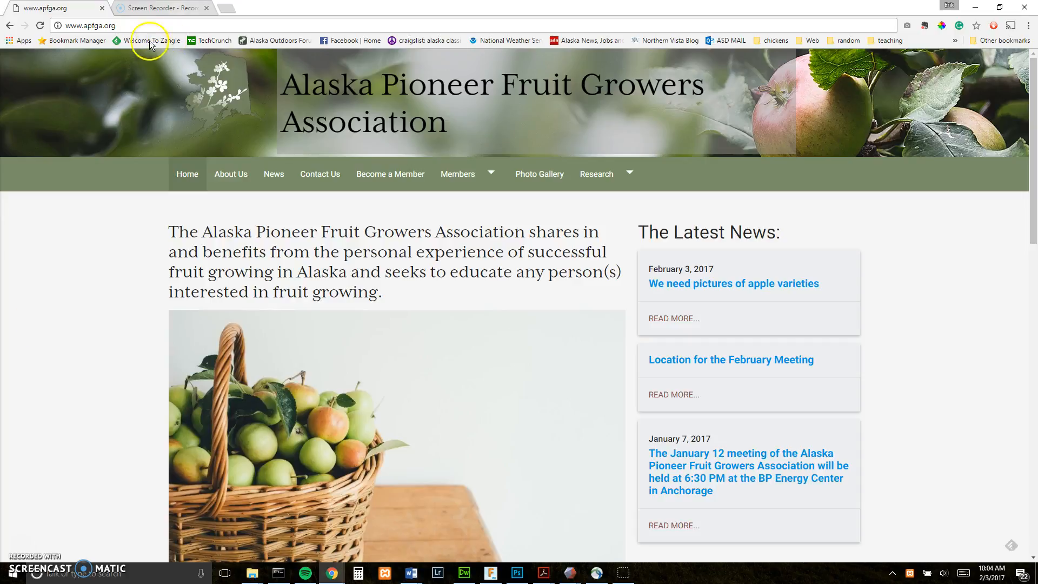
click(124, 27)
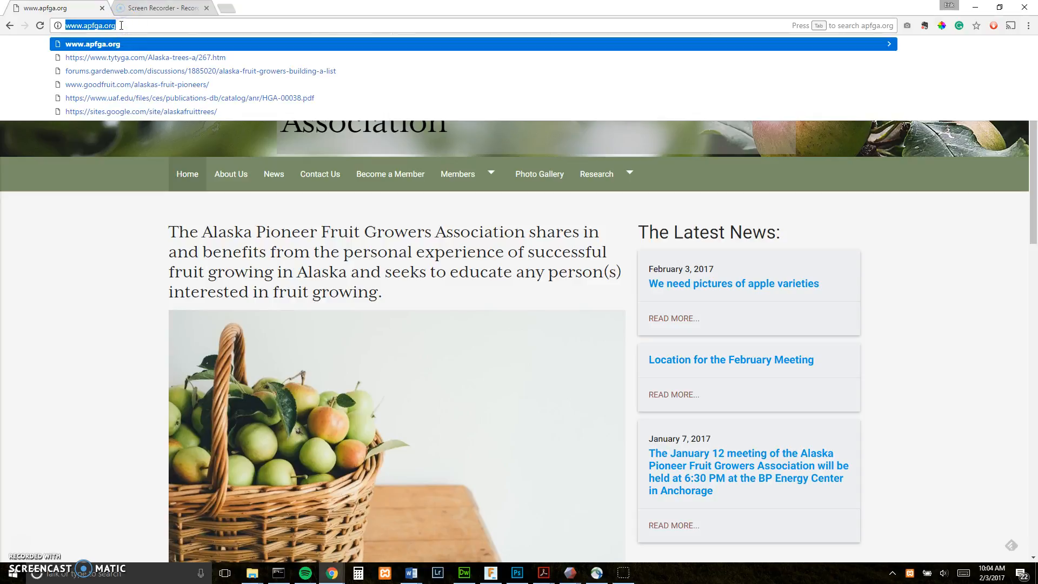
click(121, 26)
text(/log)
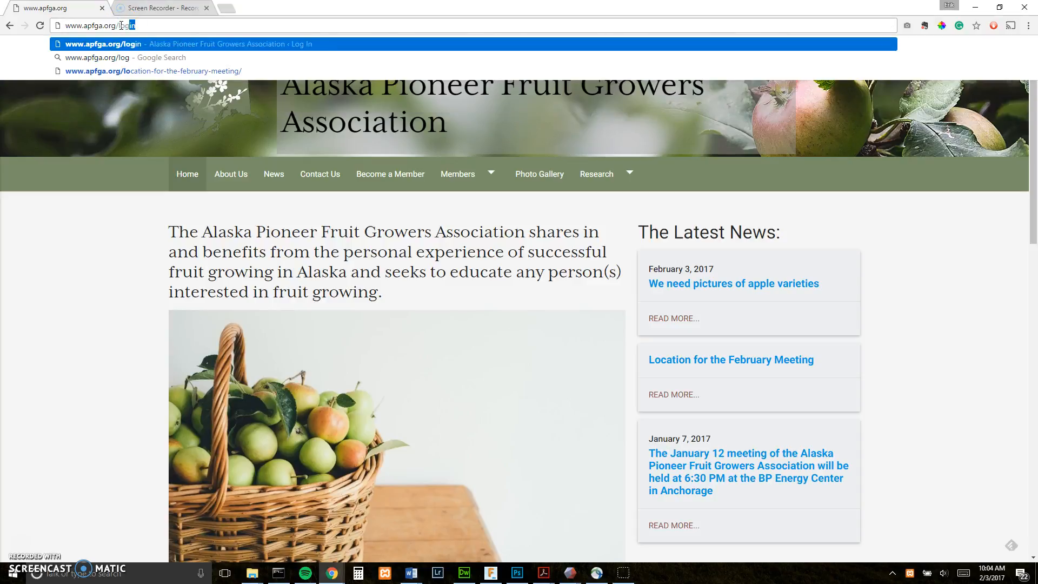
key(Return)
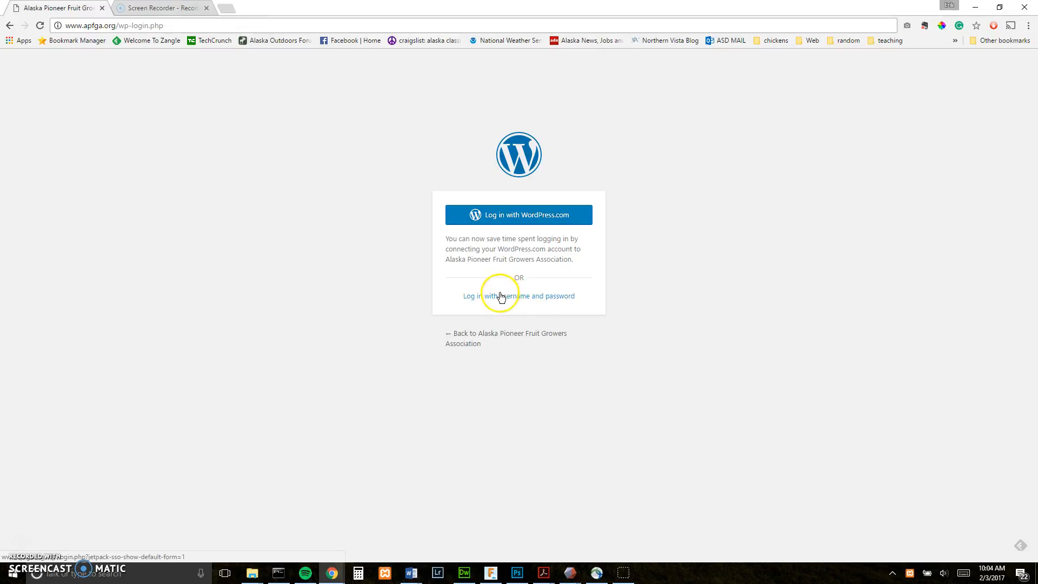
- Log in with the administrator username and password, then open the admin Dashboard
click(512, 297)
text(admin)
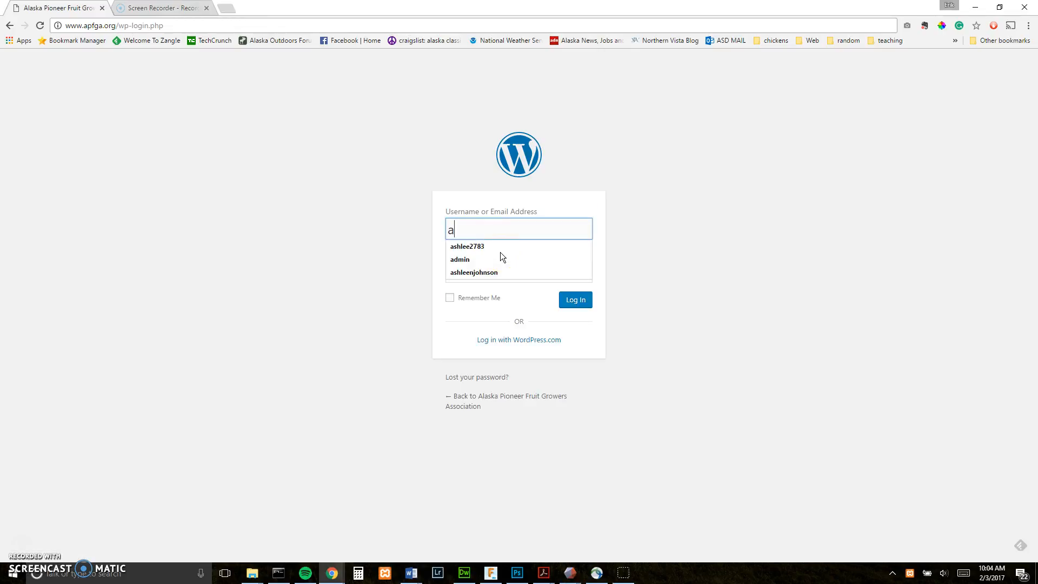
key(Tab)
text(•••••••)
key(Return)
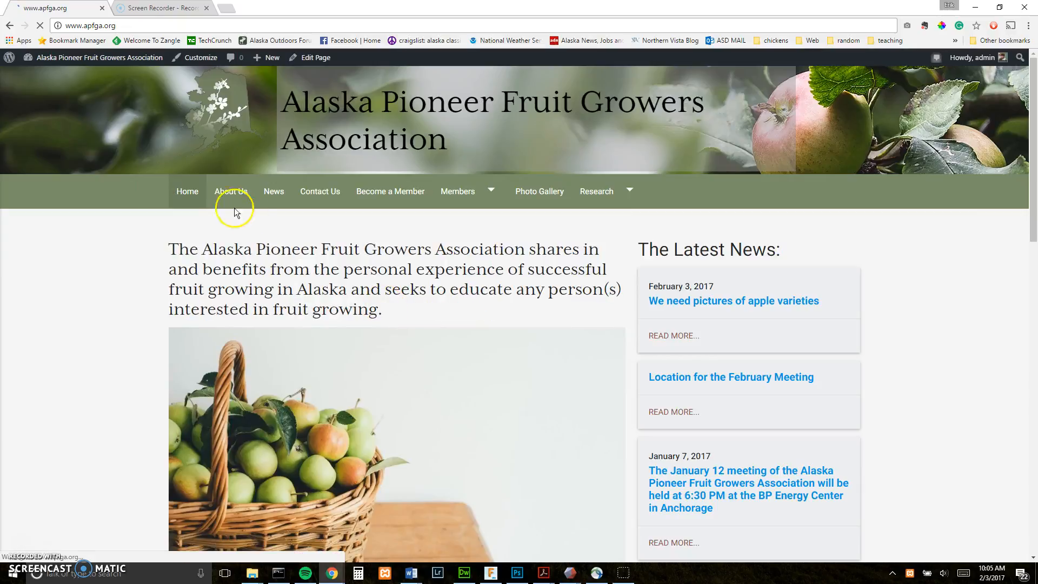
mouse_move(63, 65)
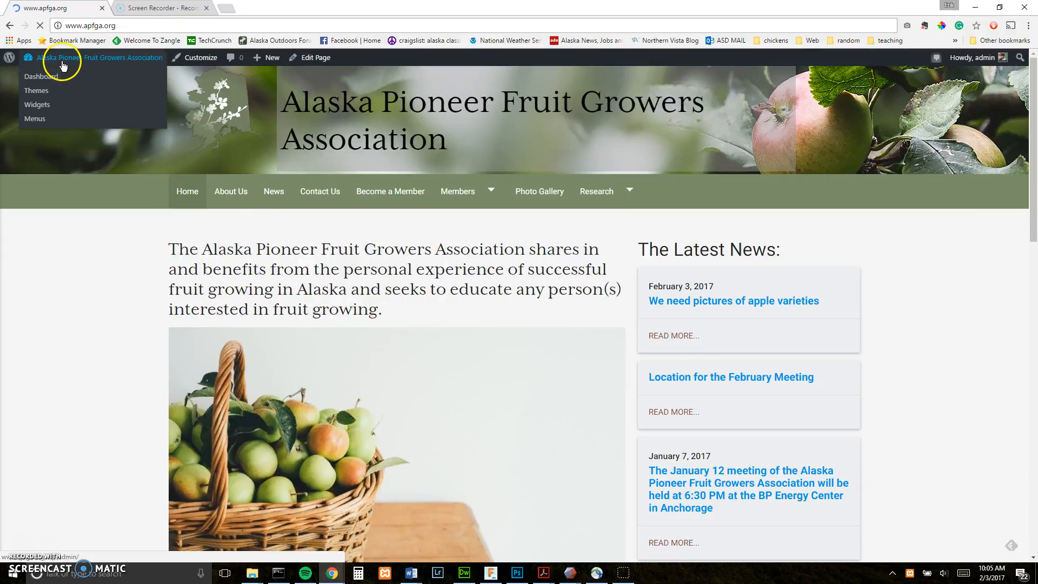
click(97, 62)
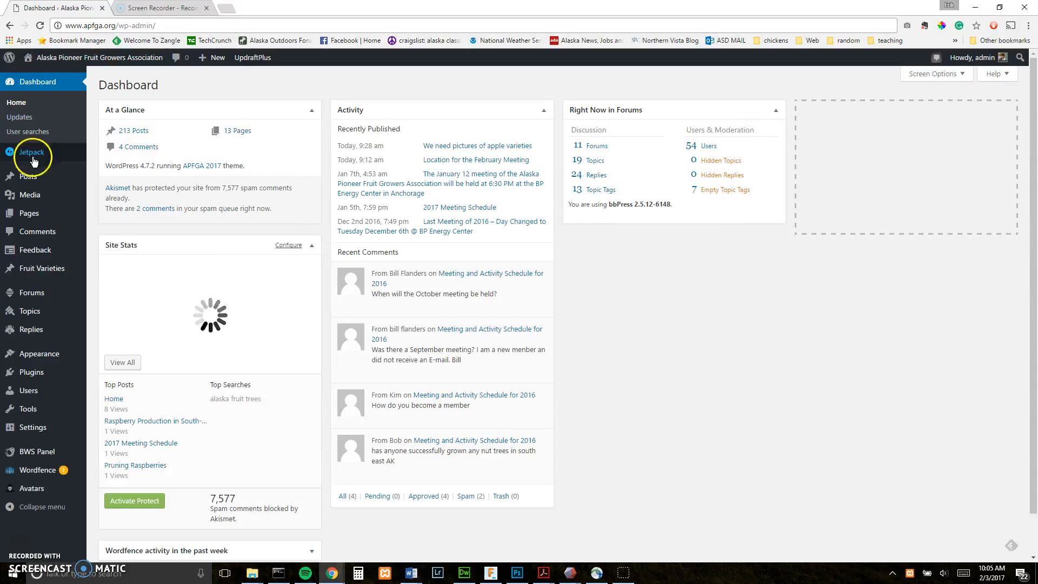
- Open Pages > All Pages to list the site's 13 published pages
mouse_move(38, 187)
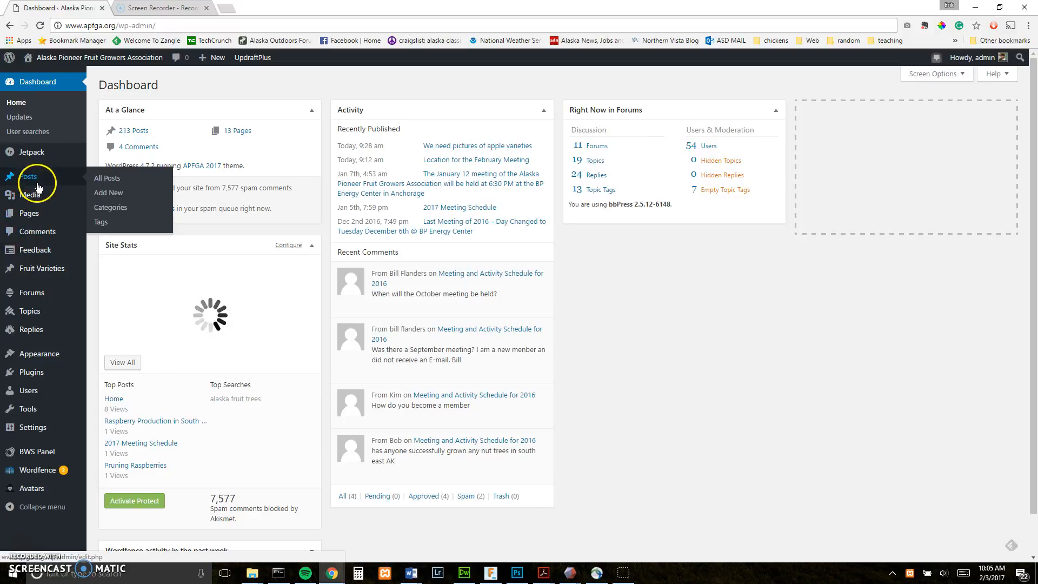
mouse_move(32, 215)
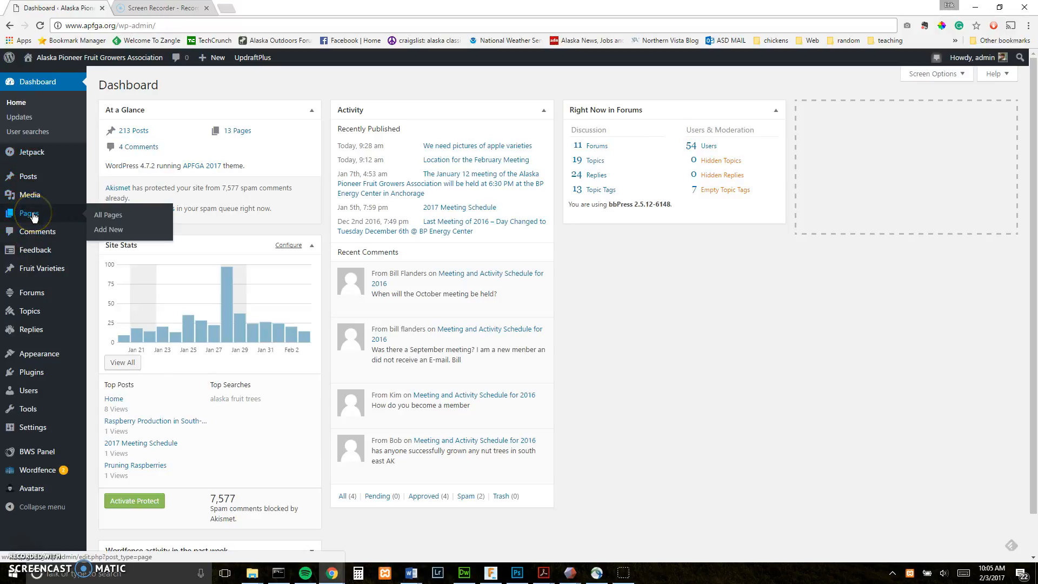
click(25, 182)
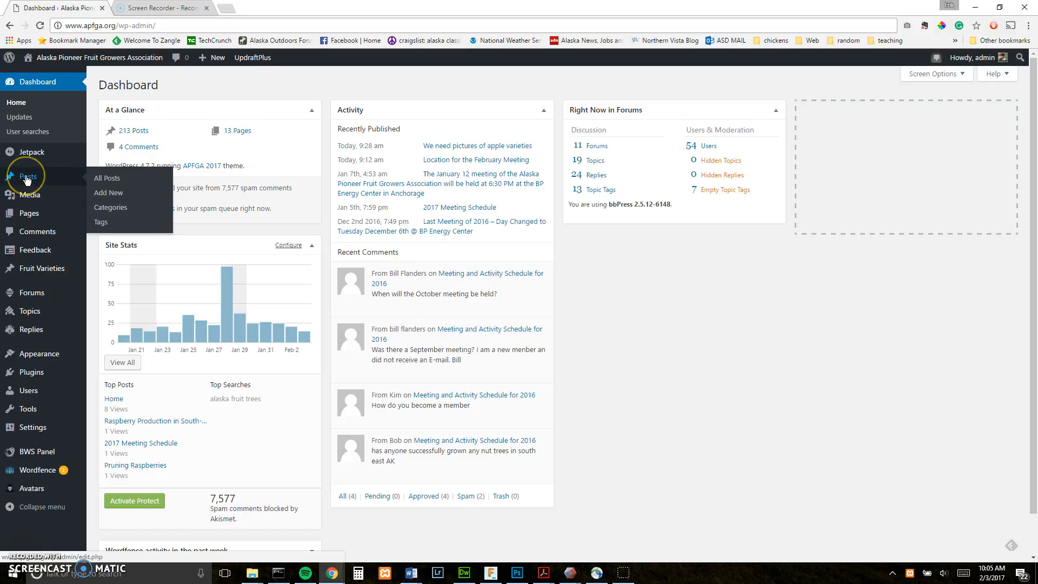
click(110, 196)
click(37, 217)
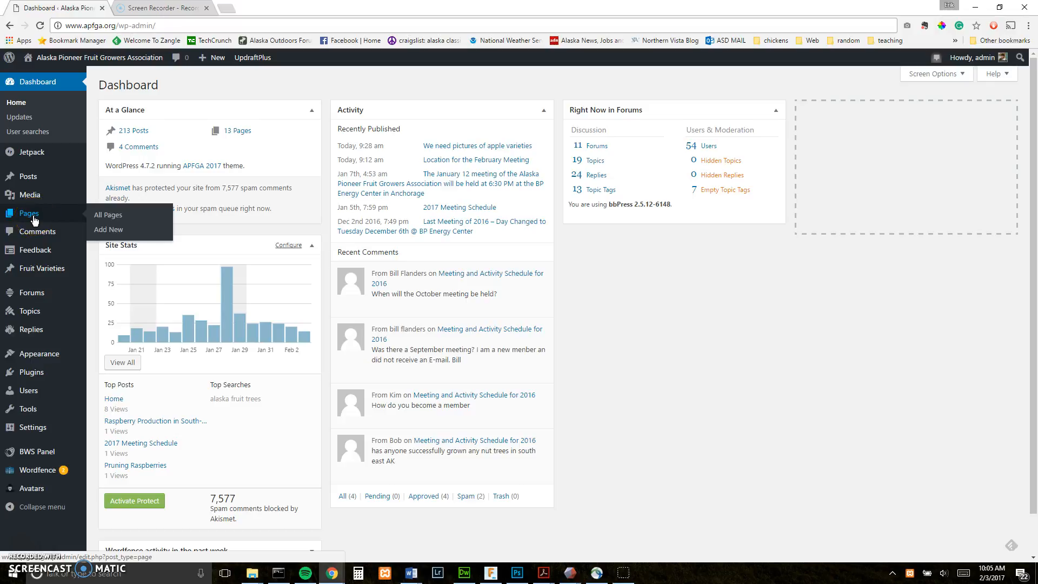
click(109, 231)
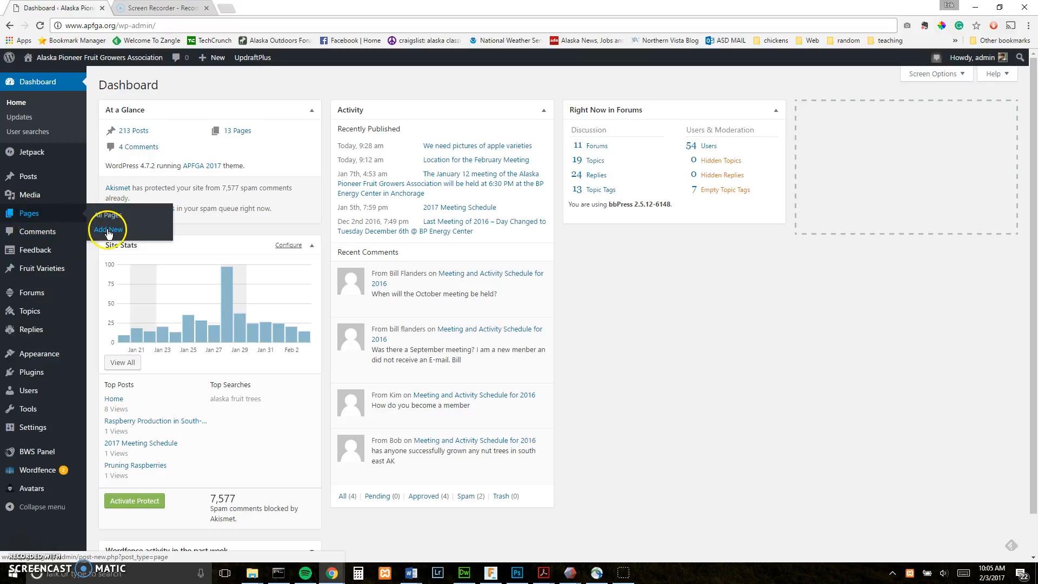
click(109, 219)
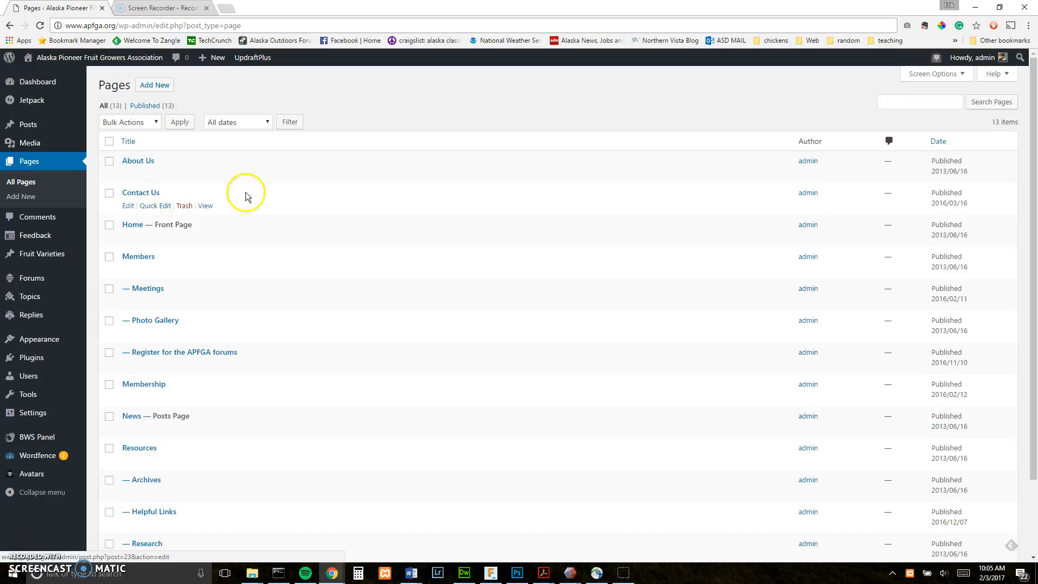
- Review the child pages under Members, including Register for the APFGA forums, then edit Meetings
scroll(324, 173, down, 3)
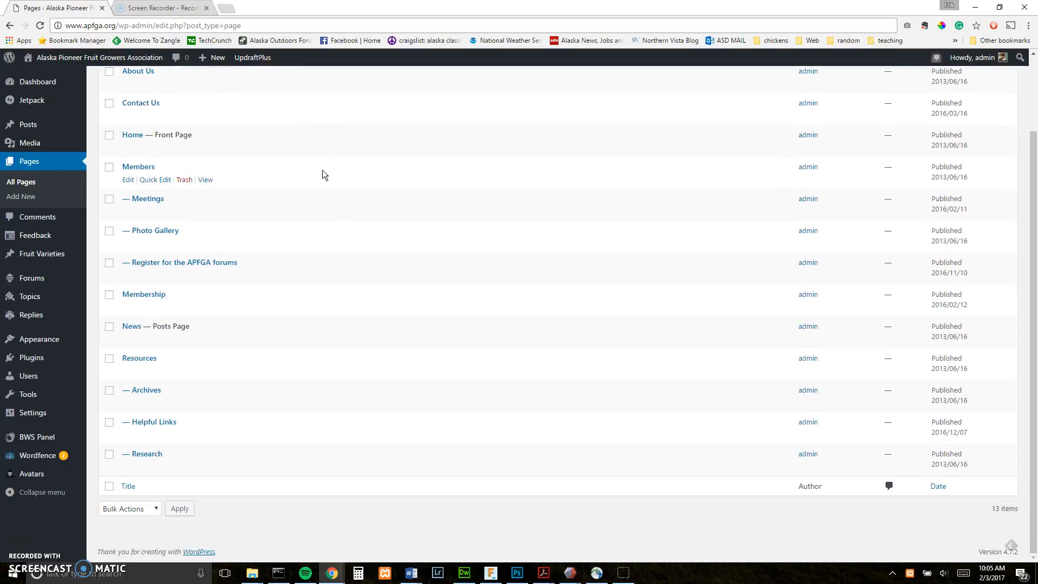
scroll(324, 174, up, 2)
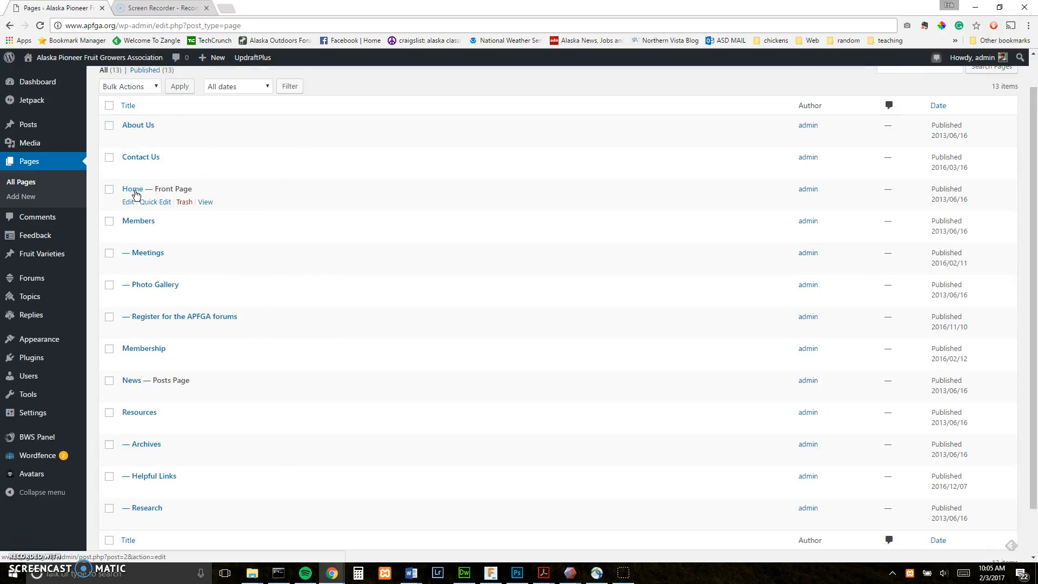
click(145, 252)
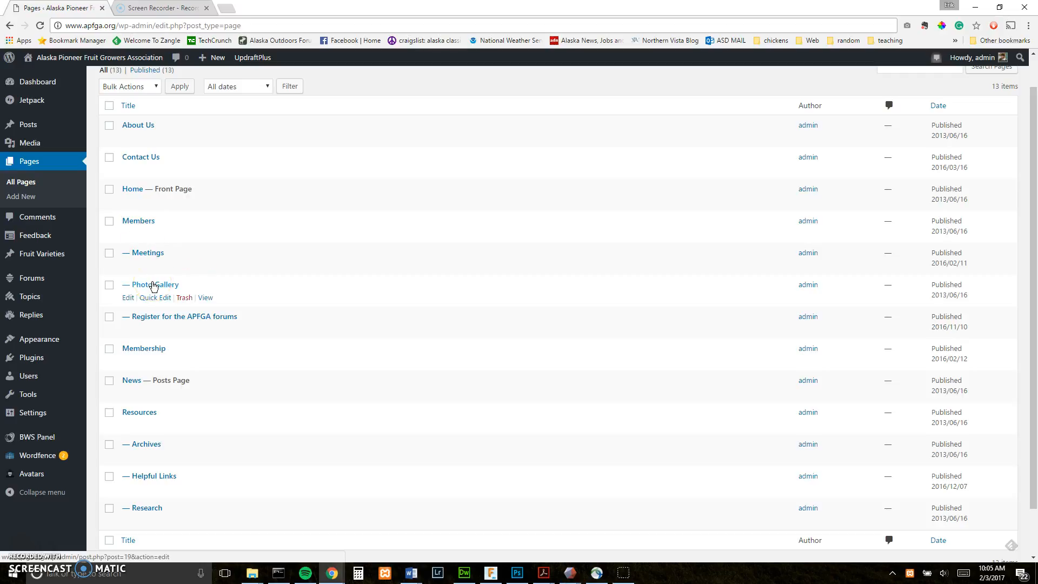
click(167, 319)
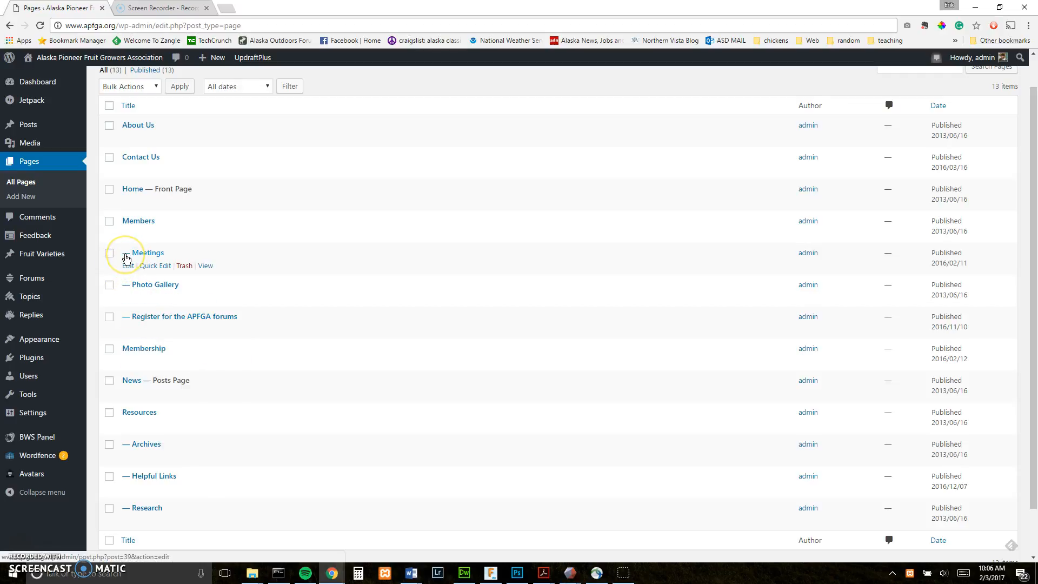
click(143, 257)
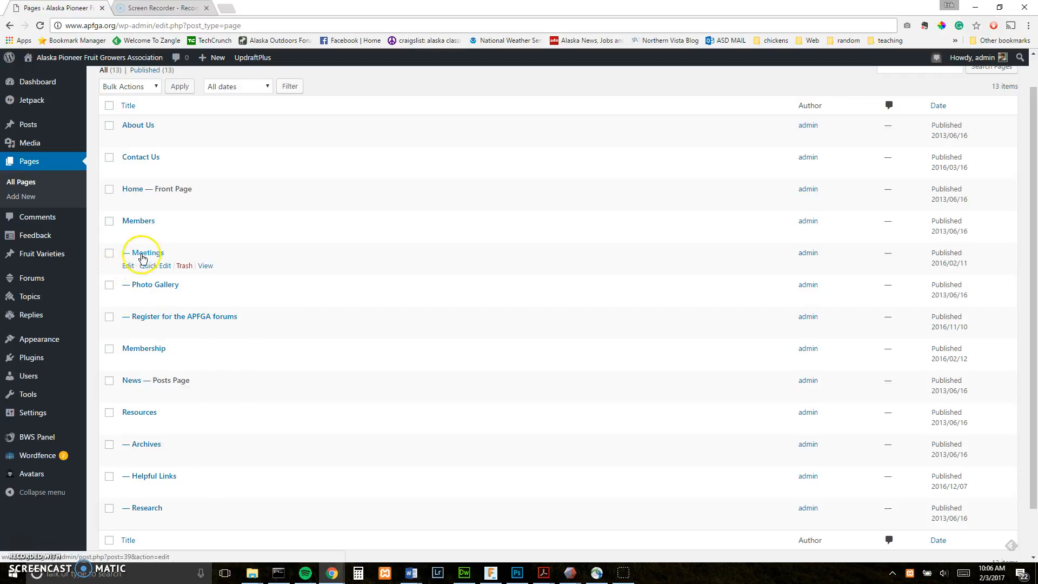
click(140, 223)
click(156, 258)
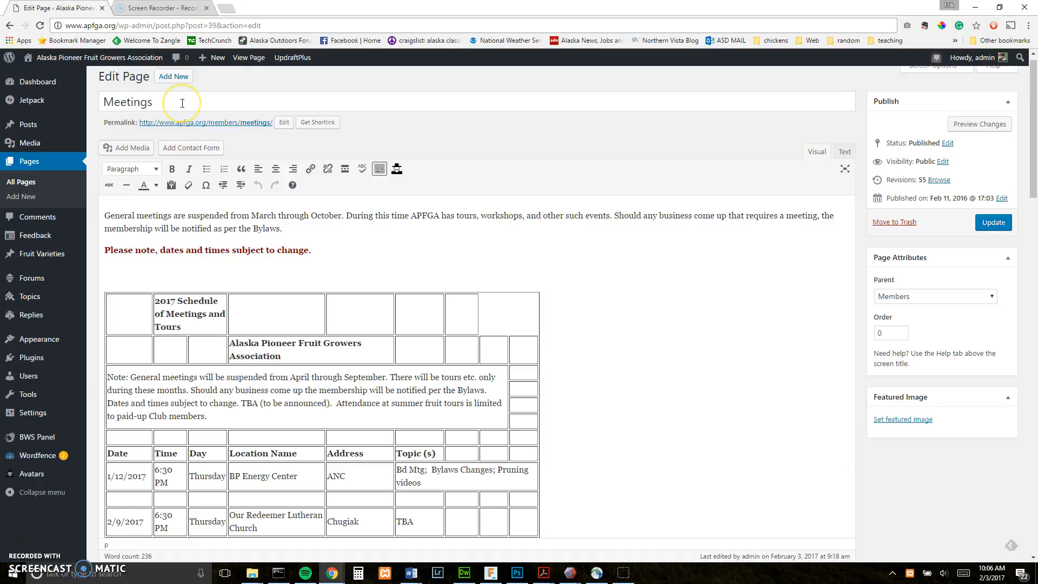
- Select the Meetings title and scroll the 2017 schedule table down to the July–August rows
drag(182, 103, 91, 105)
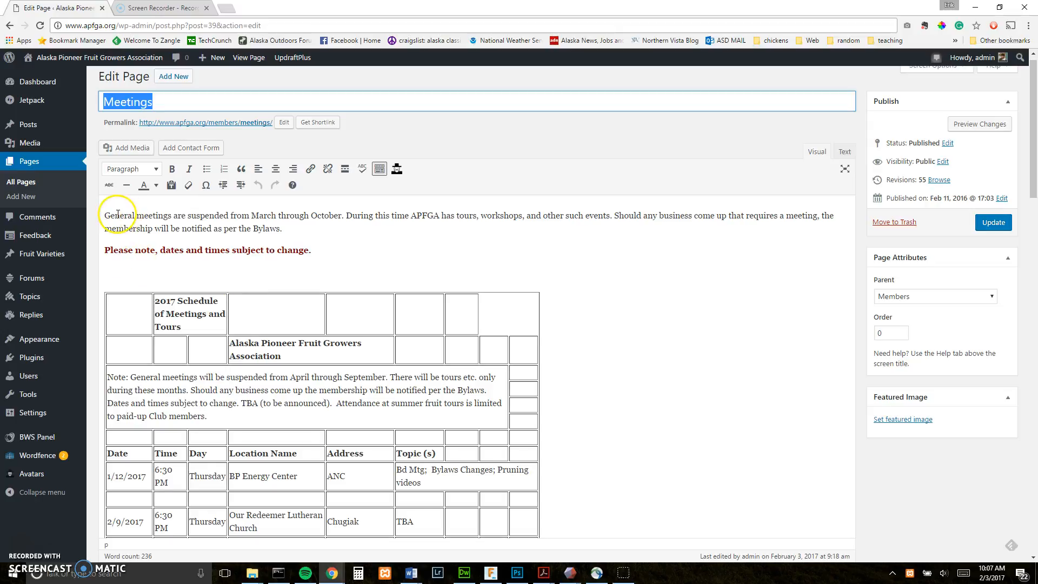
scroll(136, 251, down, 3)
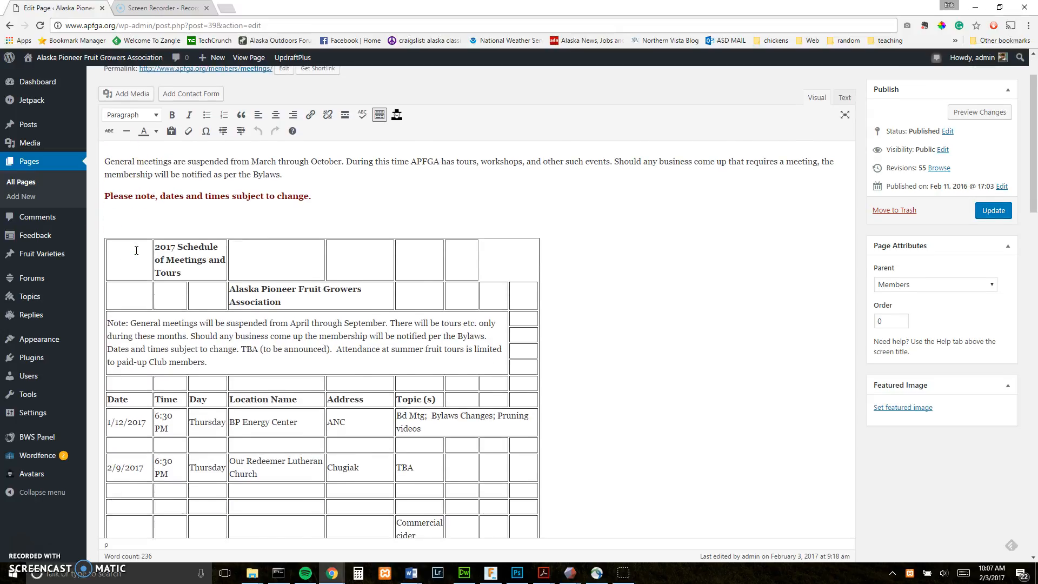
scroll(137, 250, down, 2)
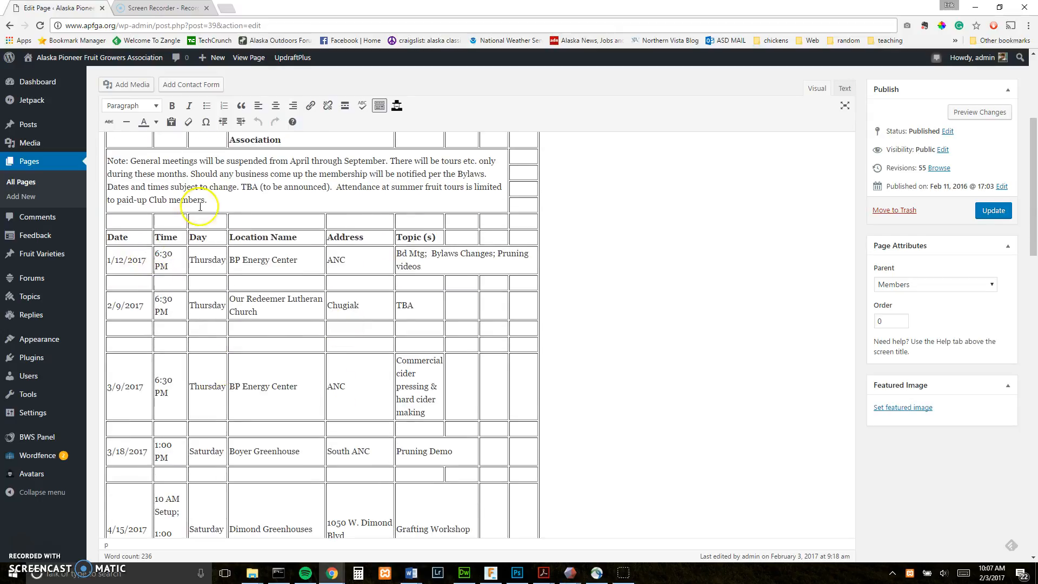
scroll(265, 235, down, 3)
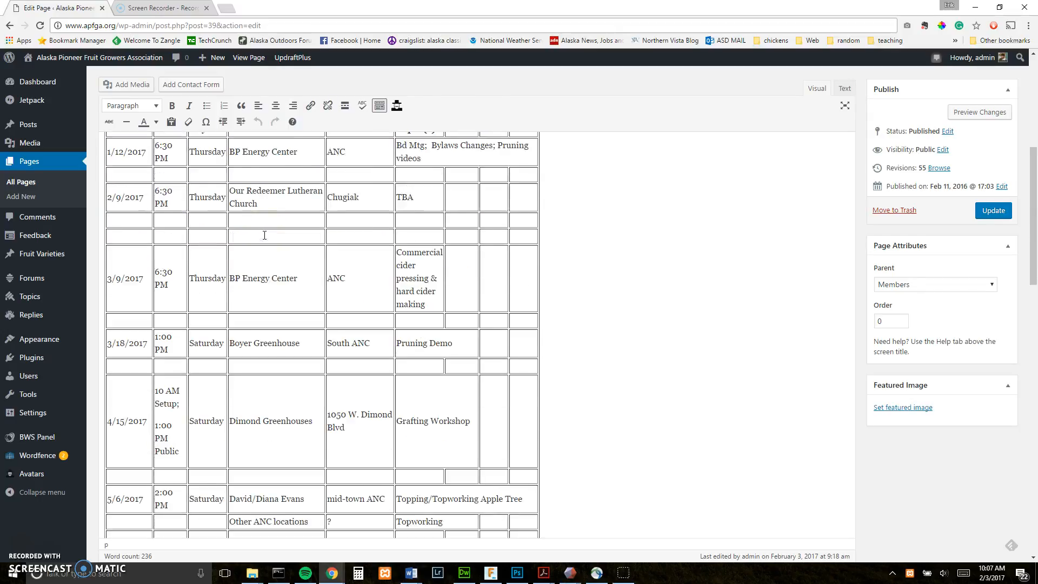
scroll(265, 236, down, 1)
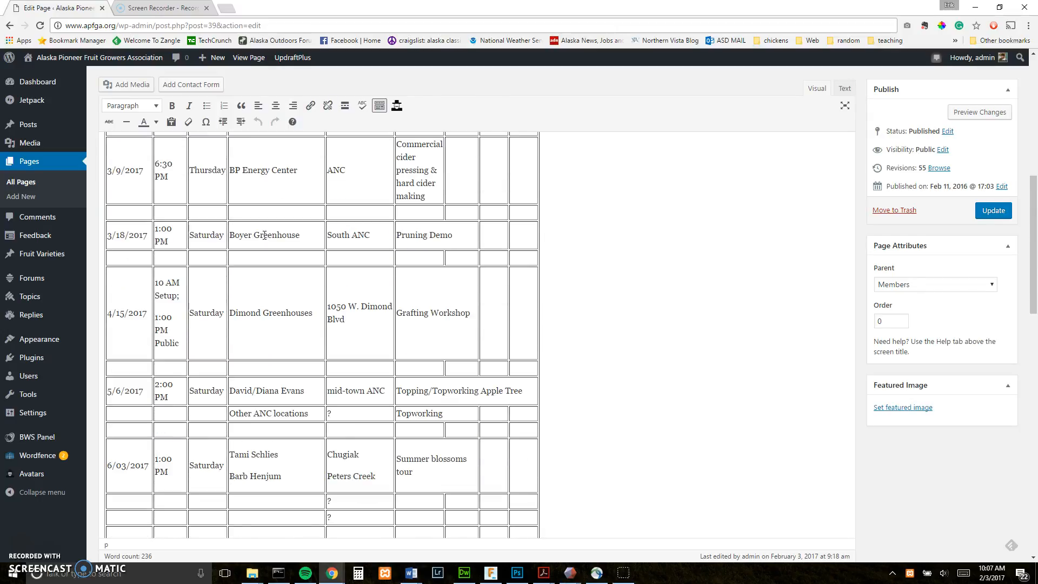
scroll(265, 235, down, 2)
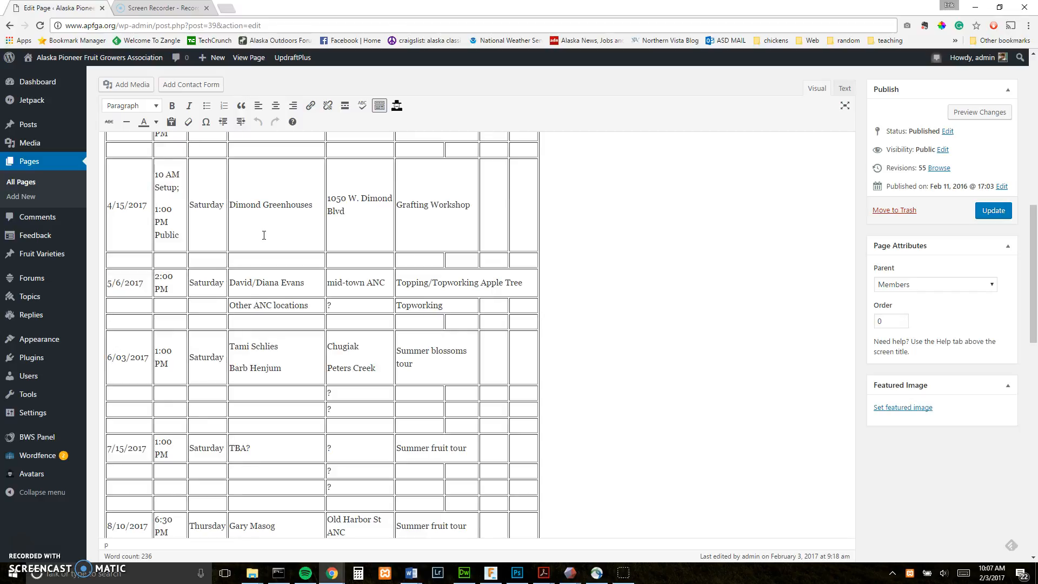
scroll(193, 363, down, 2)
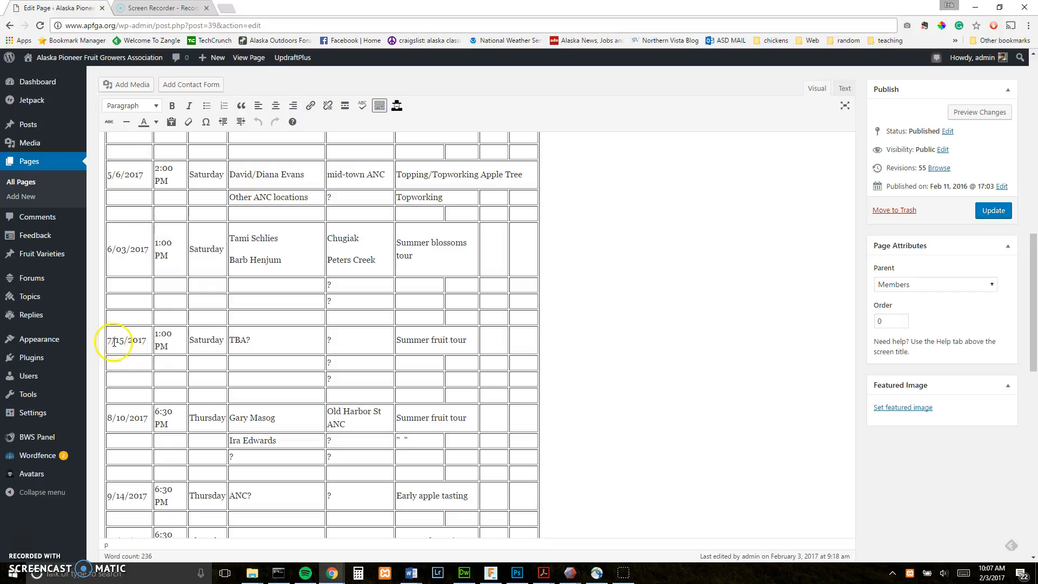
- Replace TBA? in the 7/15/2017 location cell with Plant Materials Center and two contact names
click(223, 338)
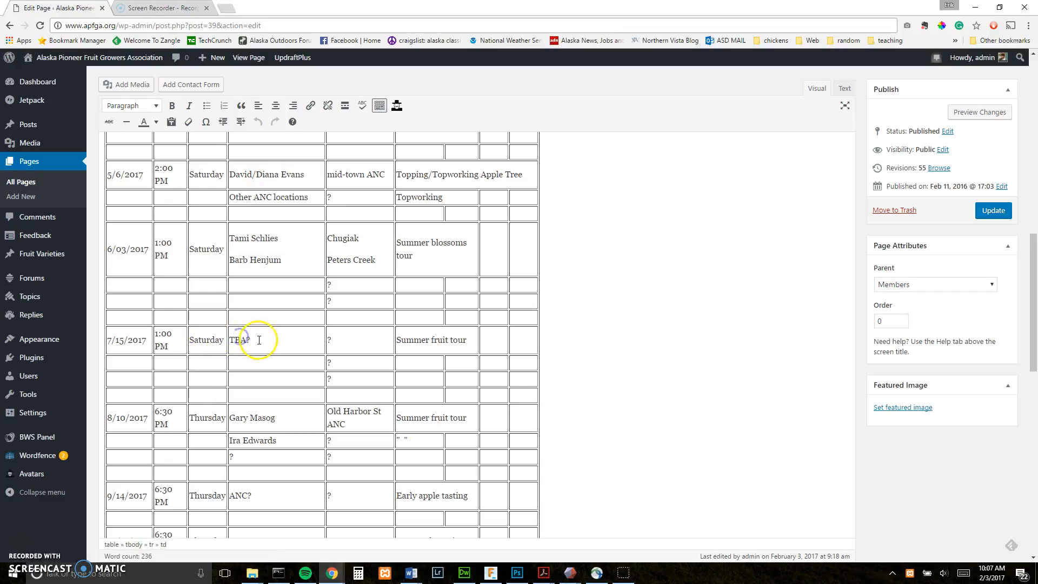
drag(262, 341, 222, 339)
key(BackSpace)
click(240, 335)
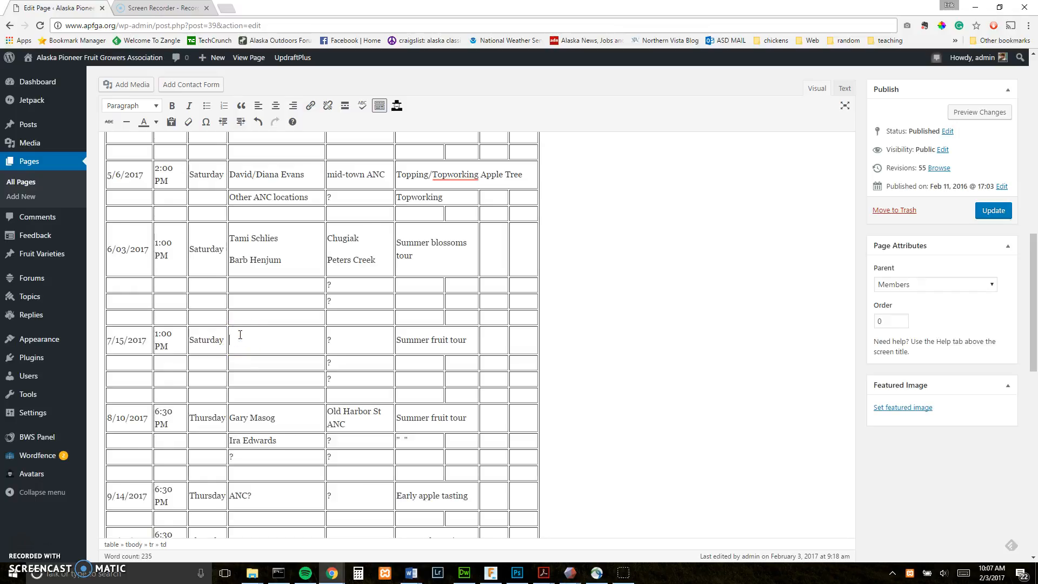
text(Plant Materials Center)
key(Return)
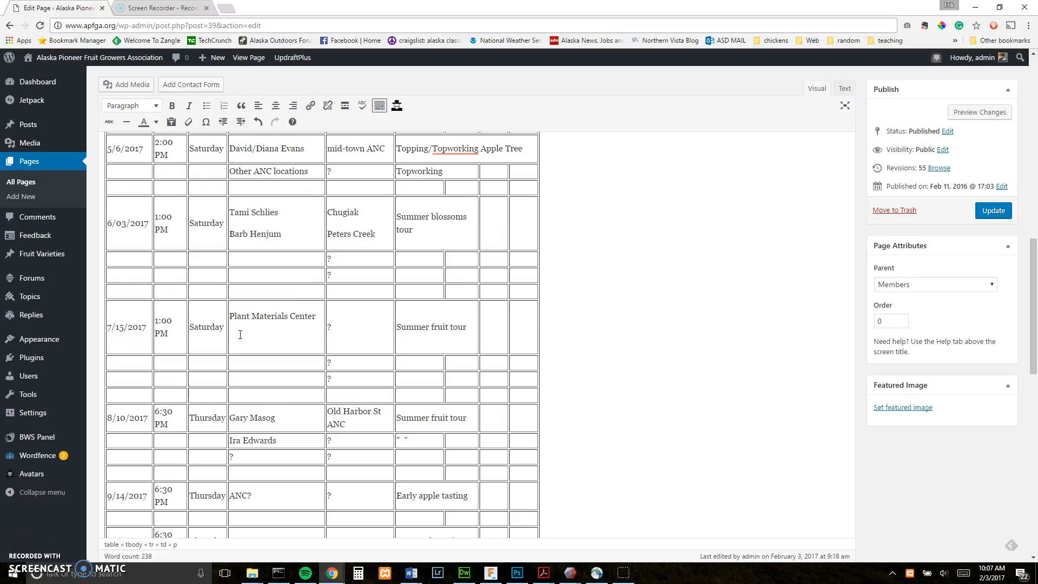
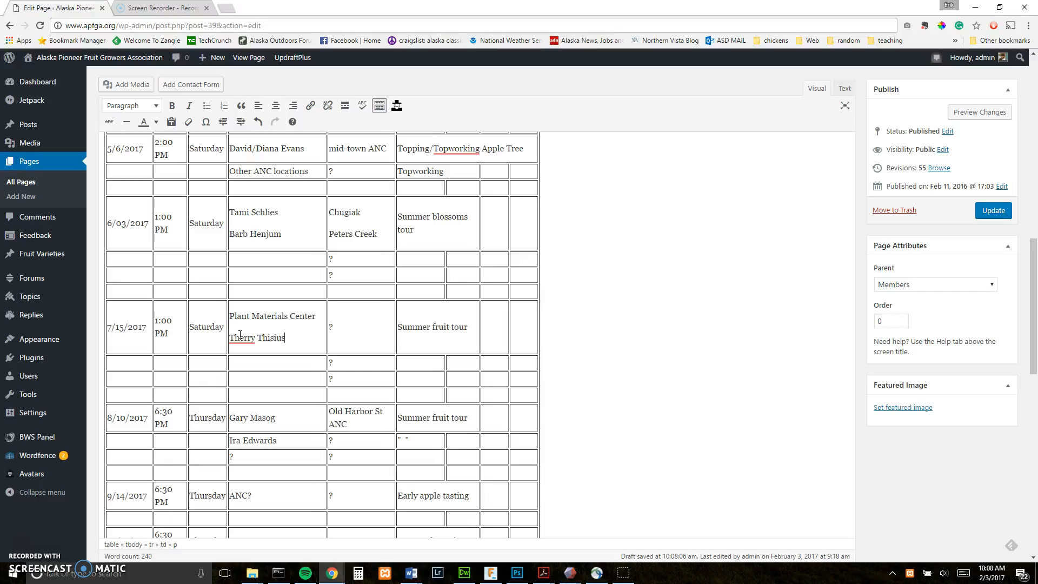
key(Return)
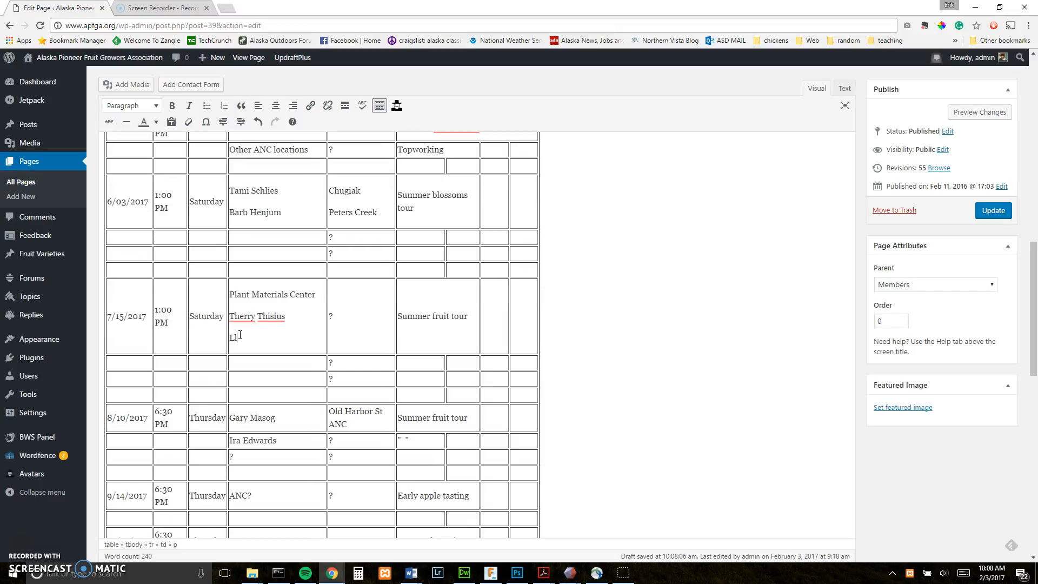
- Change that row's address from '?' to Butte/Palmer and fix the misspelled first name
click(334, 316)
click(335, 298)
key(BackSpace)
text(Butte/Palmer)
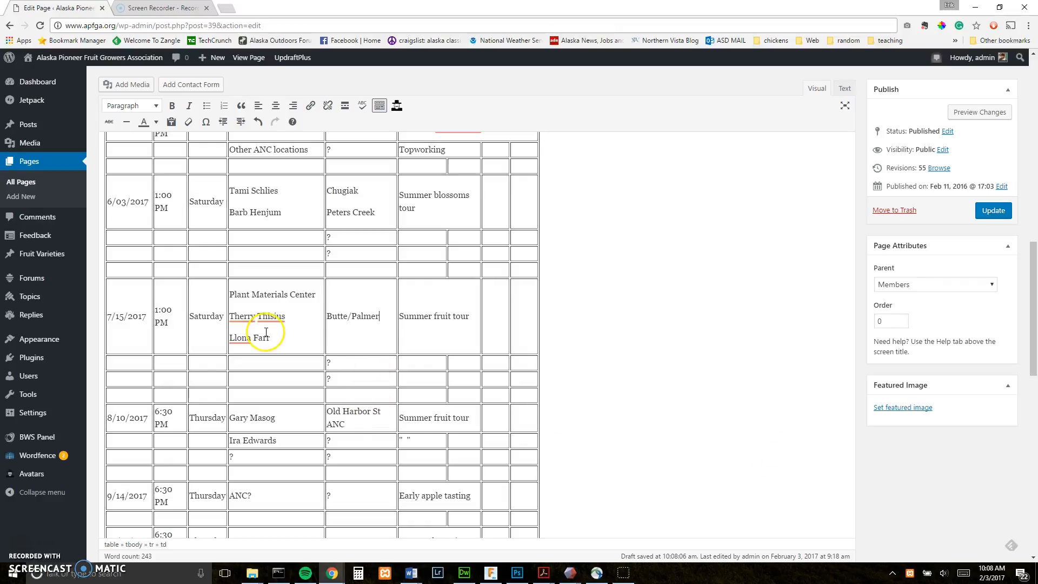
click(239, 315)
key(BackSpace)
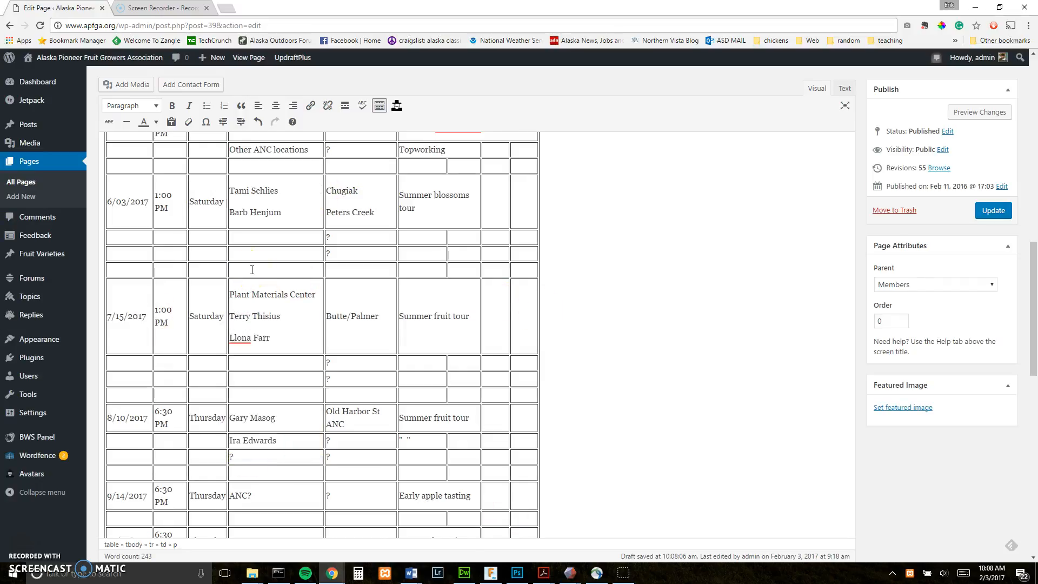
- Update the Meetings page to save the schedule edits
click(995, 214)
click(997, 218)
click(761, 234)
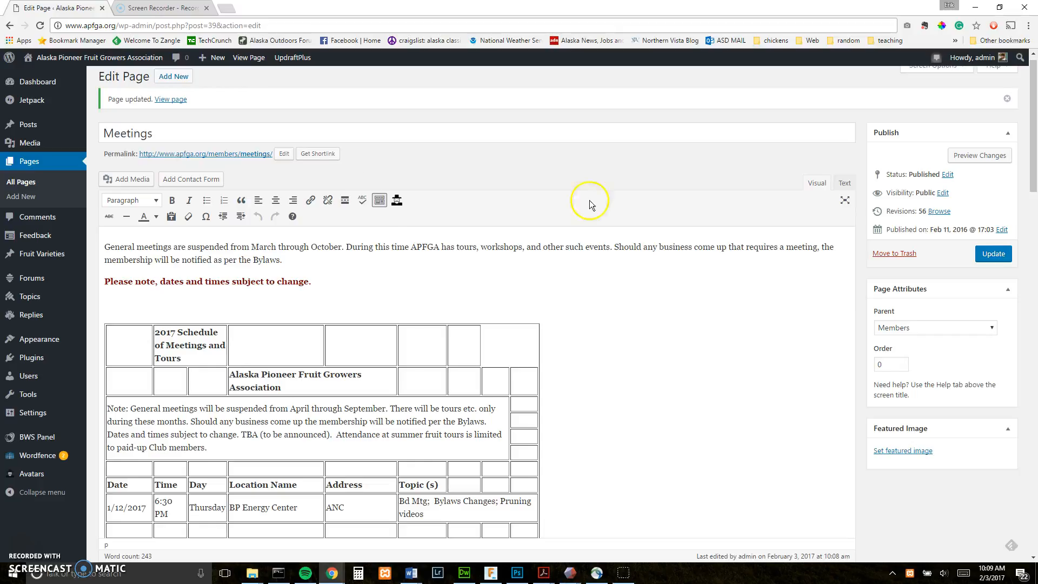
- Confirm the live site's Members submenu lists only Meetings and Member Forums, then return to Dashboard
click(32, 166)
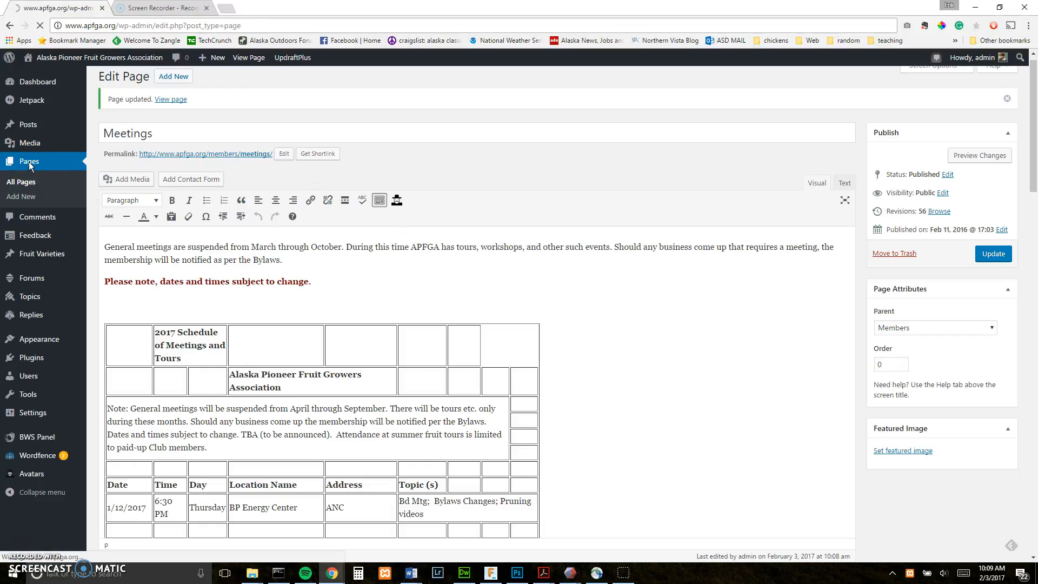
scroll(227, 215, down, 1)
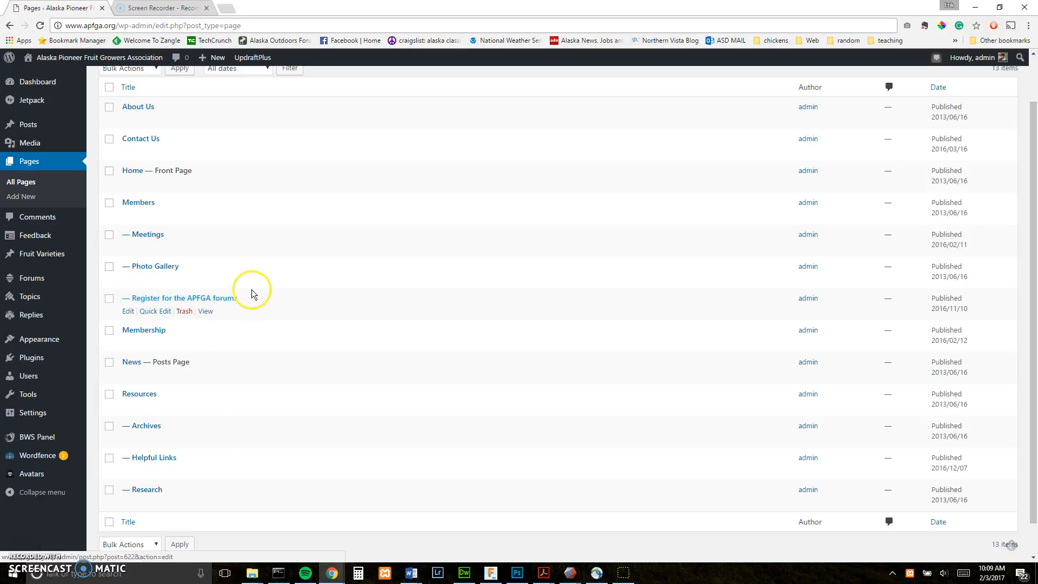
click(83, 61)
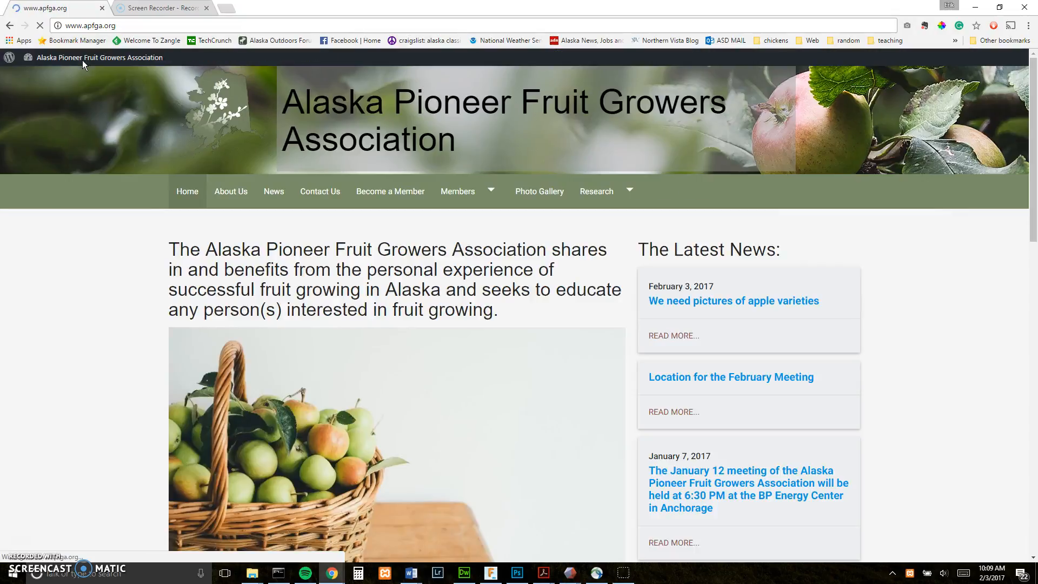
click(478, 201)
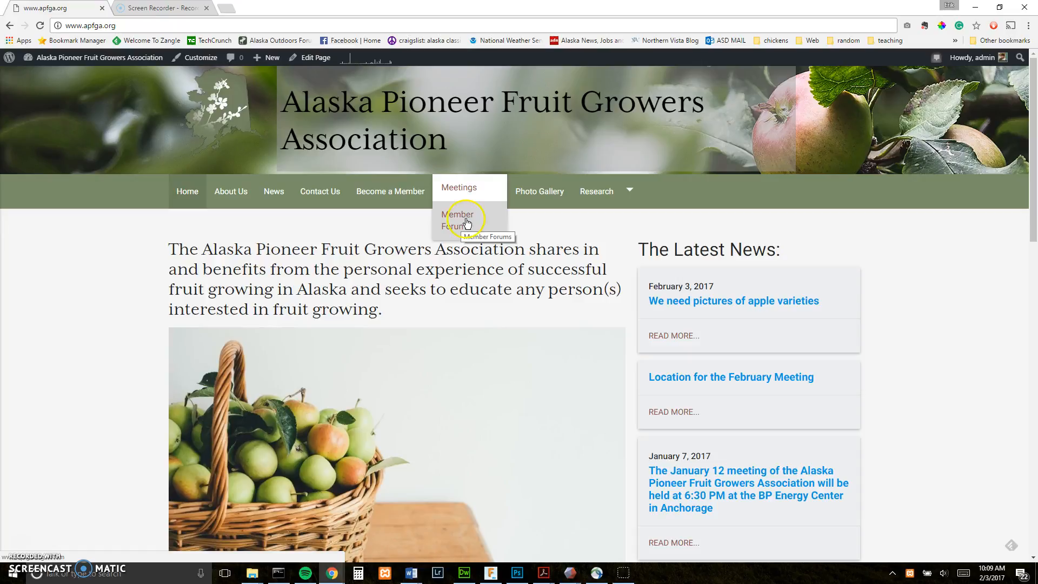
scroll(391, 223, down, 1)
scroll(390, 223, down, 12)
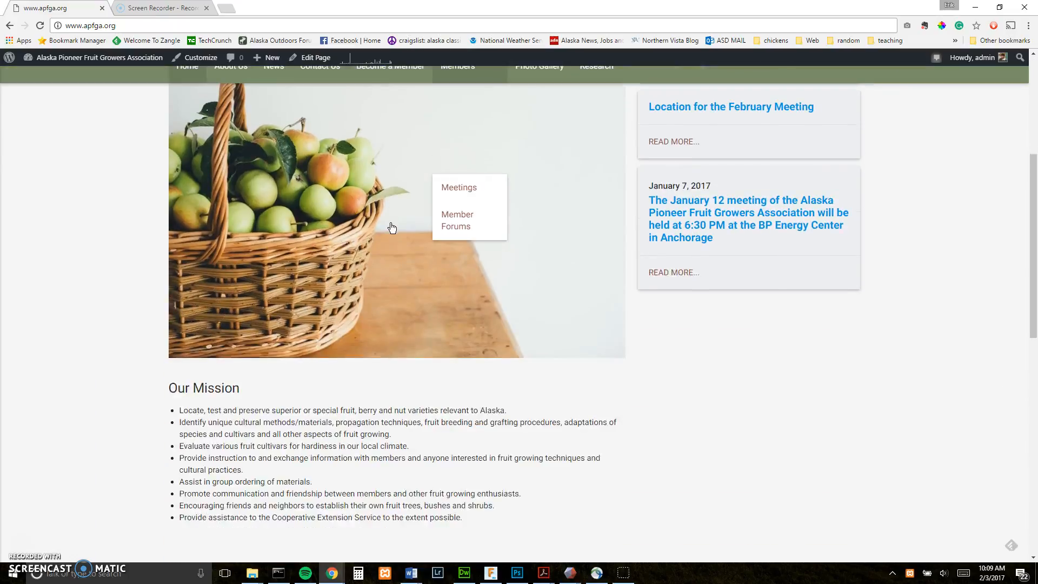
scroll(390, 223, up, 3)
scroll(391, 223, up, 9)
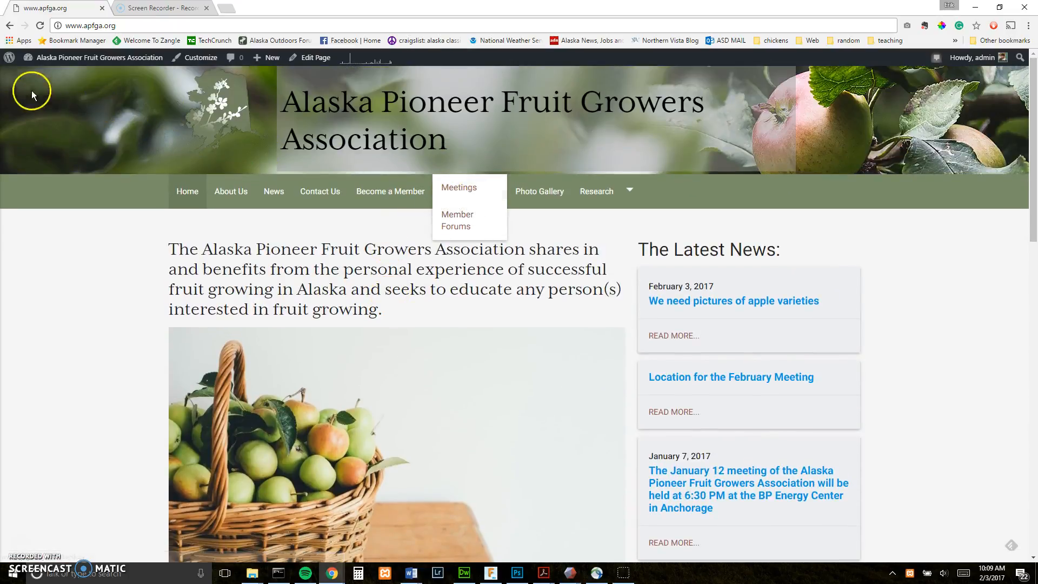
click(72, 60)
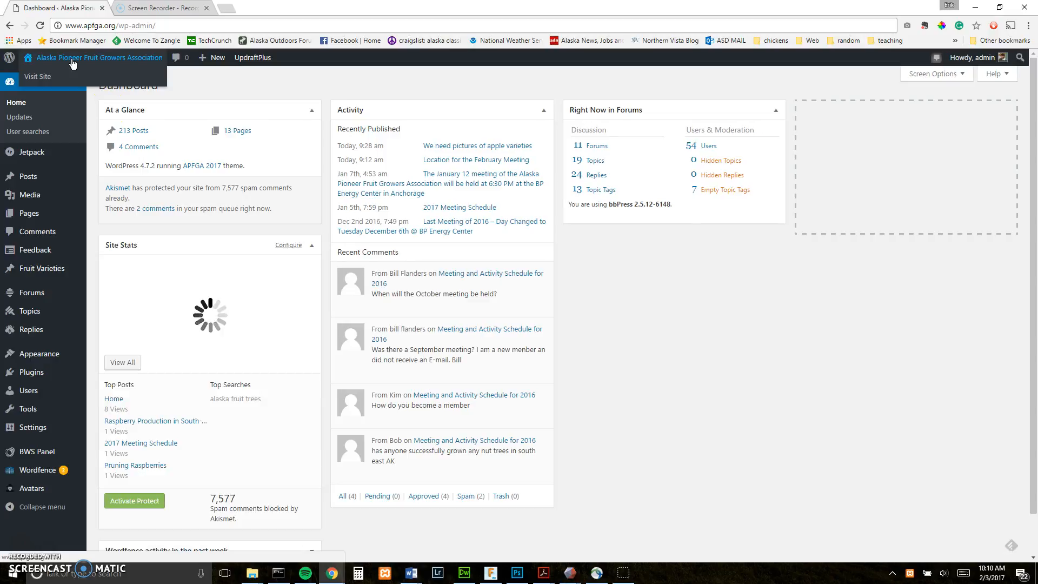
- Open Appearance > Menus to edit the Navigation Menu
mouse_move(65, 318)
mouse_move(28, 222)
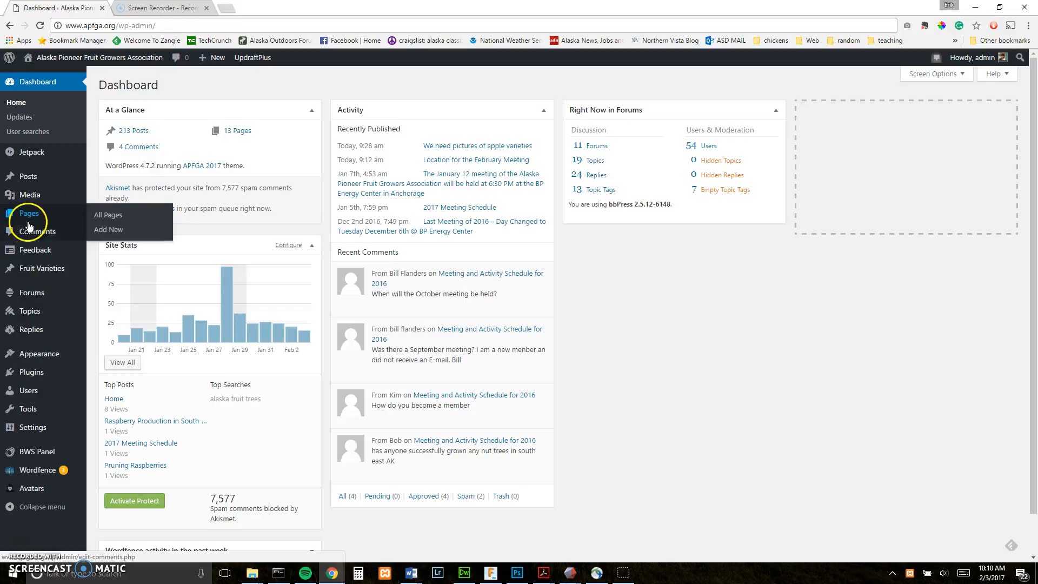
click(30, 253)
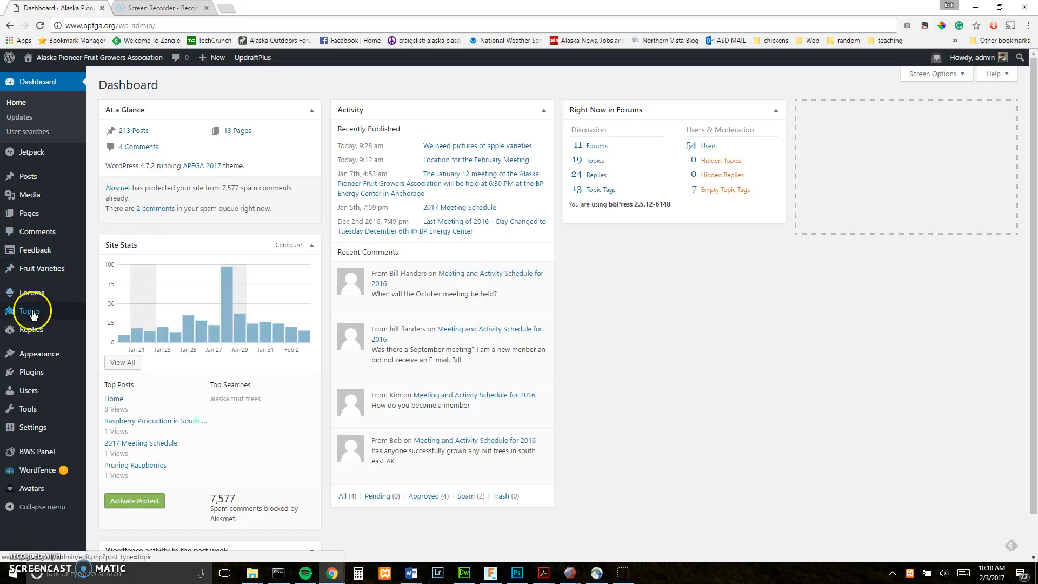
mouse_move(31, 358)
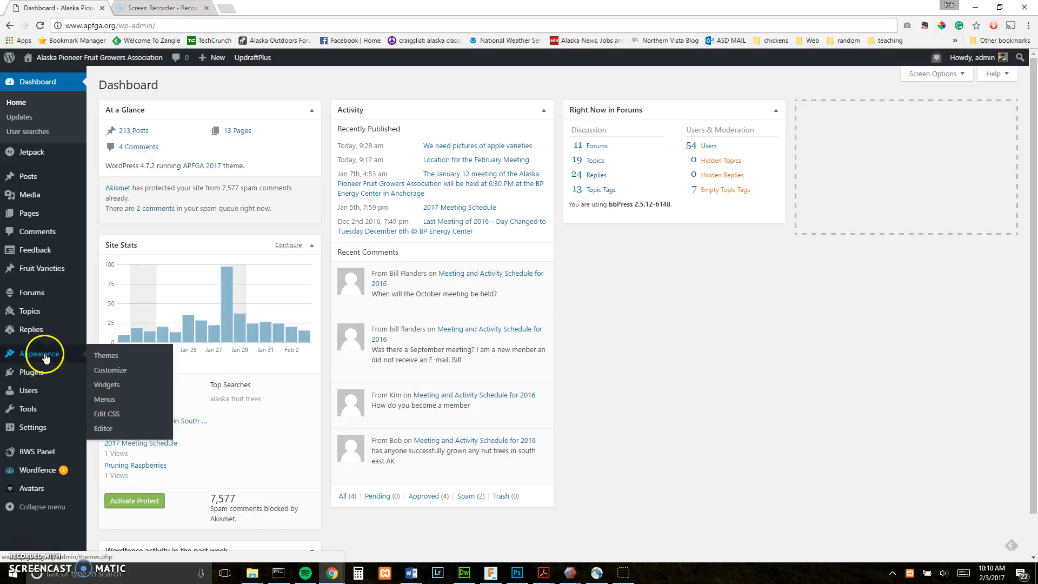
click(104, 401)
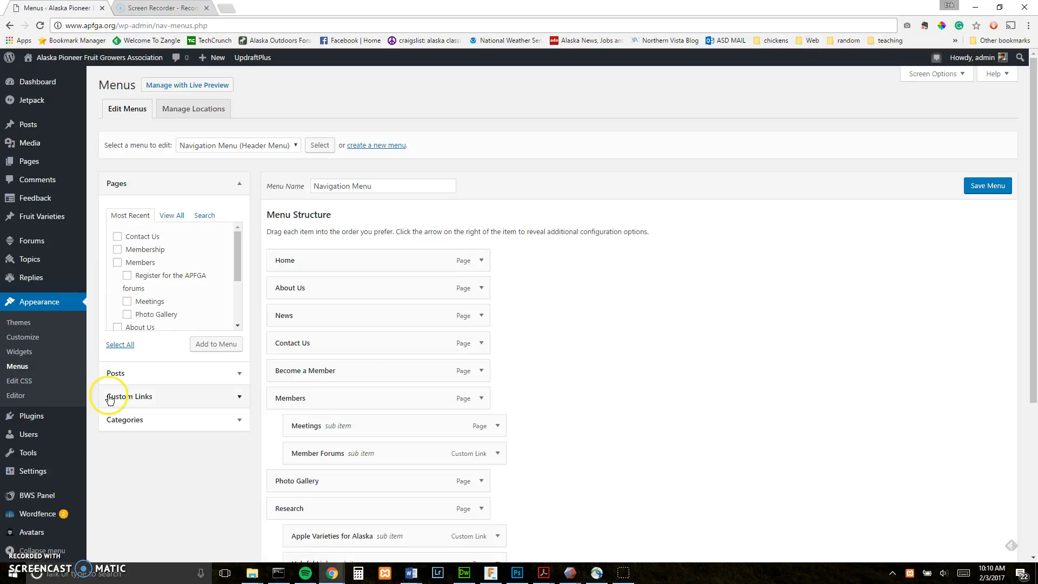
- Keep Navigation Menu (Header Menu) selected and review its items under Members and Research
scroll(589, 320, down, 1)
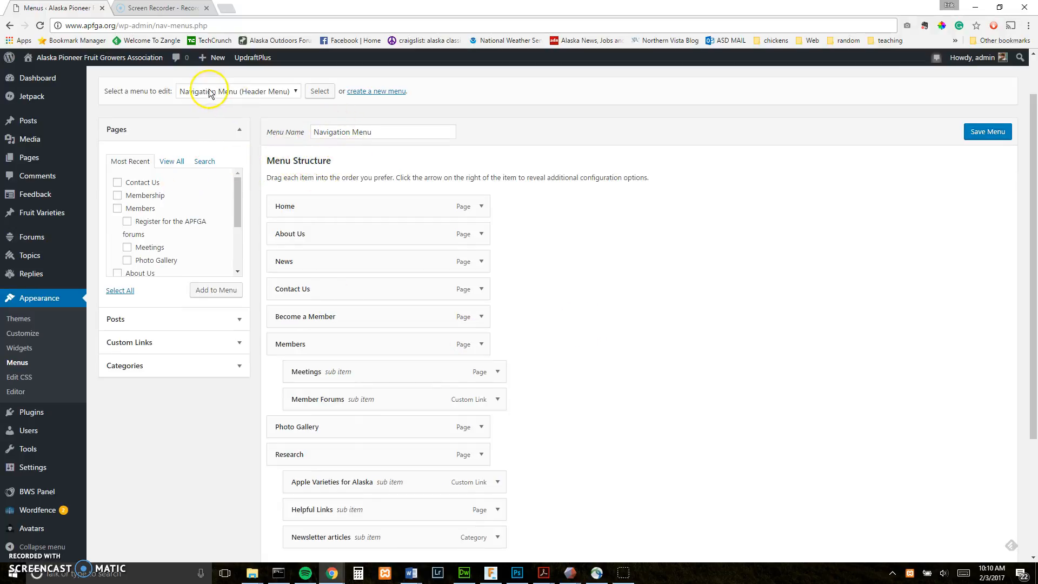
scroll(235, 153, up, 1)
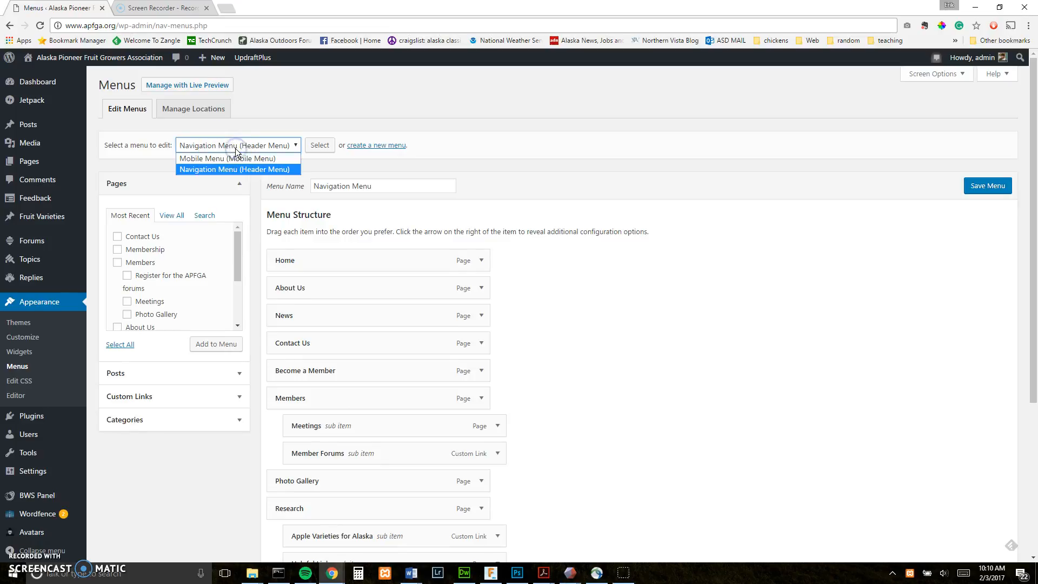
click(235, 148)
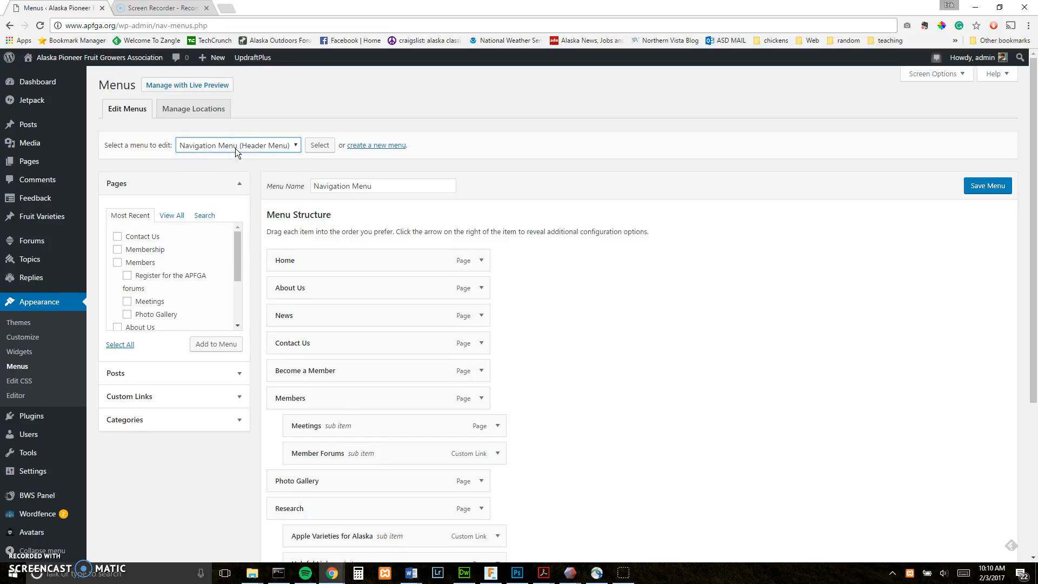
click(236, 146)
click(191, 170)
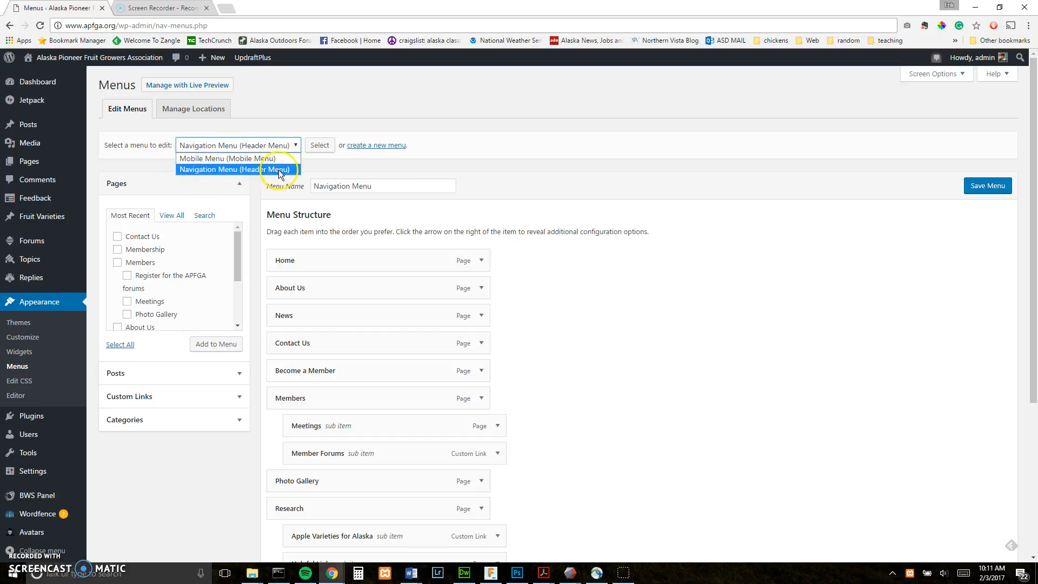
click(209, 170)
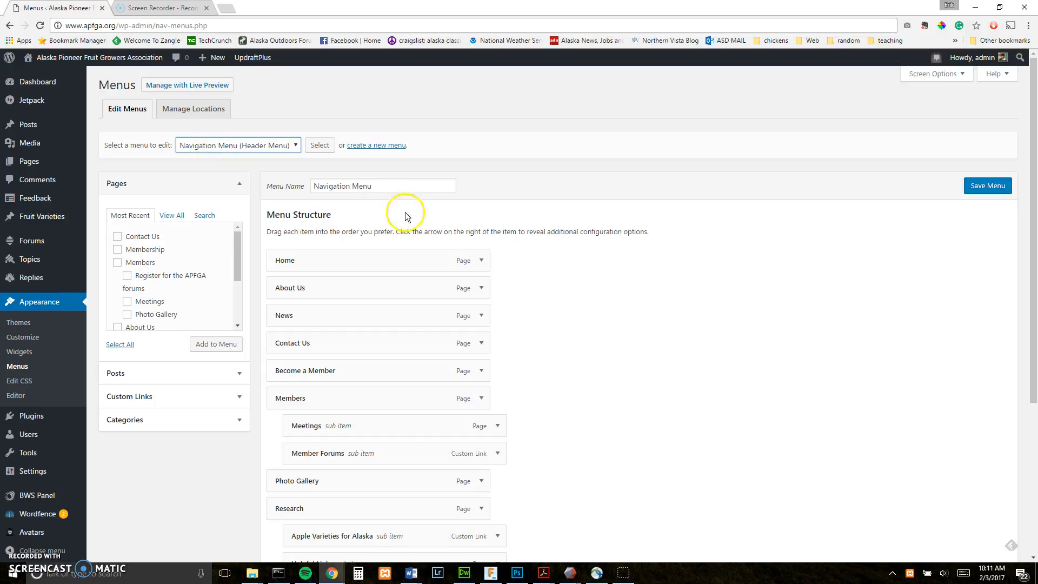
scroll(568, 292, down, 2)
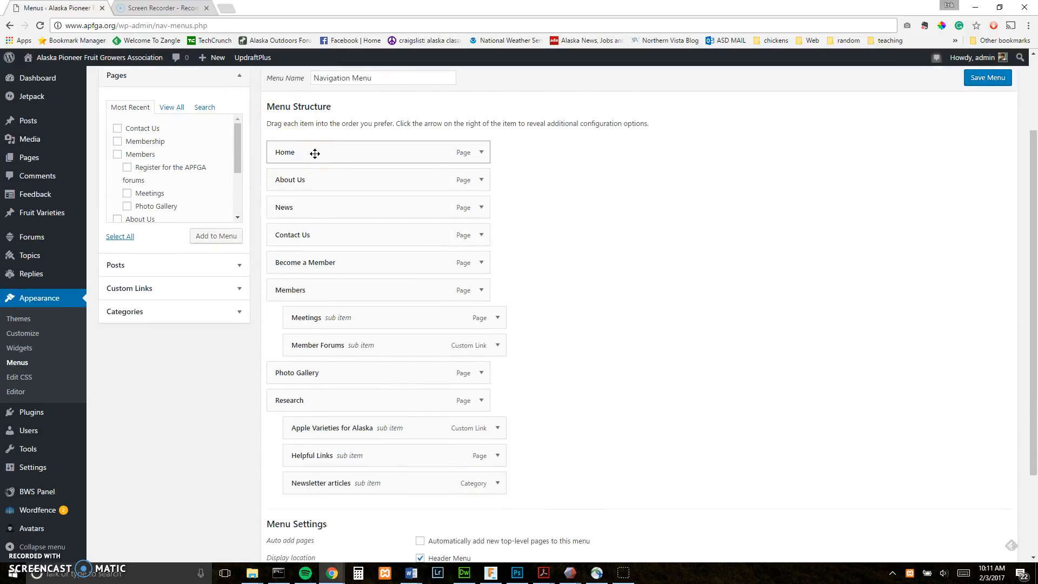
click(305, 181)
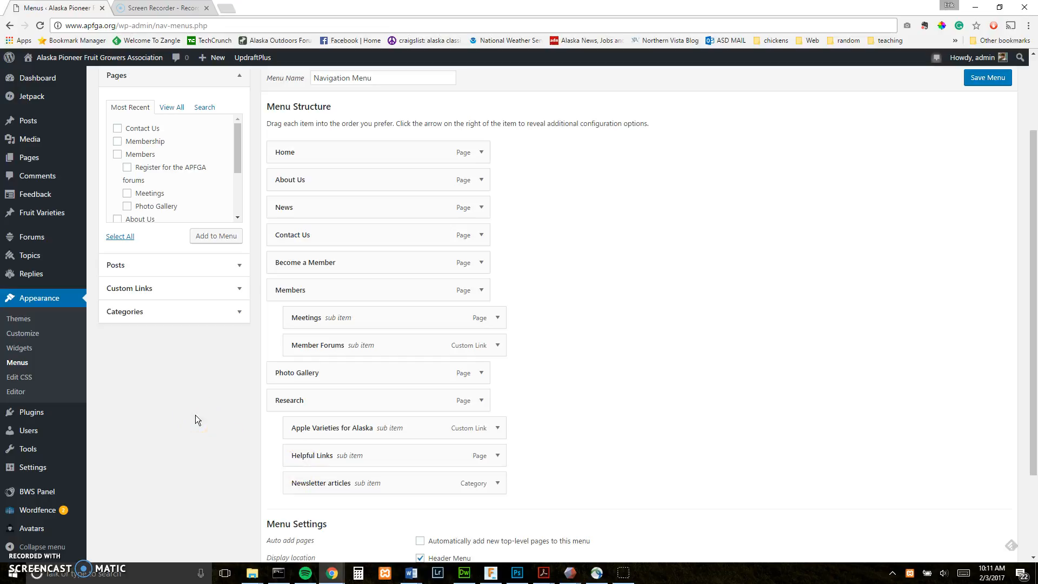
drag(236, 133, 237, 138)
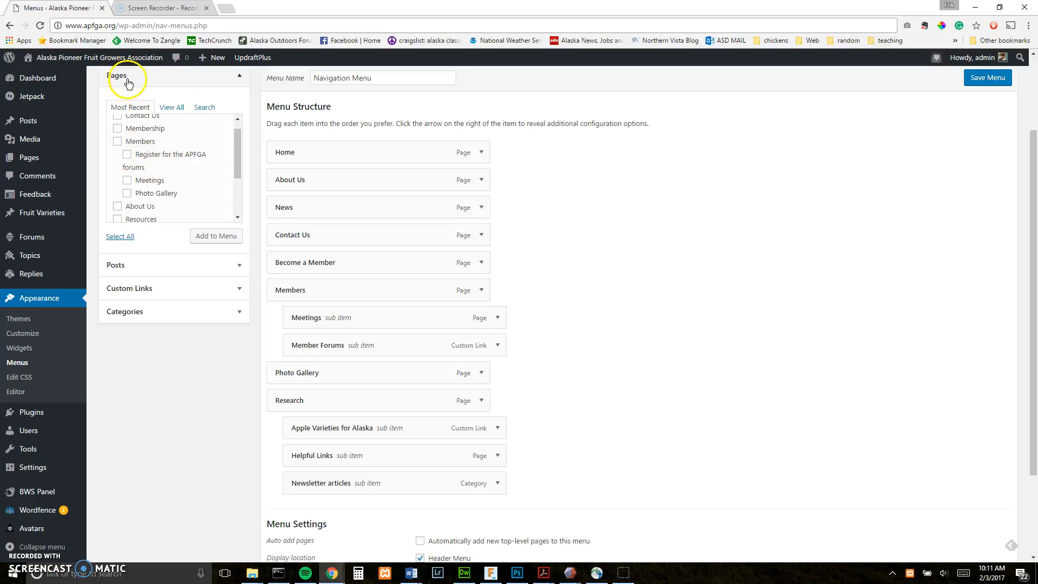
- Add the 'Register for the APFGA forums' page to the bottom of the navigation menu
click(127, 155)
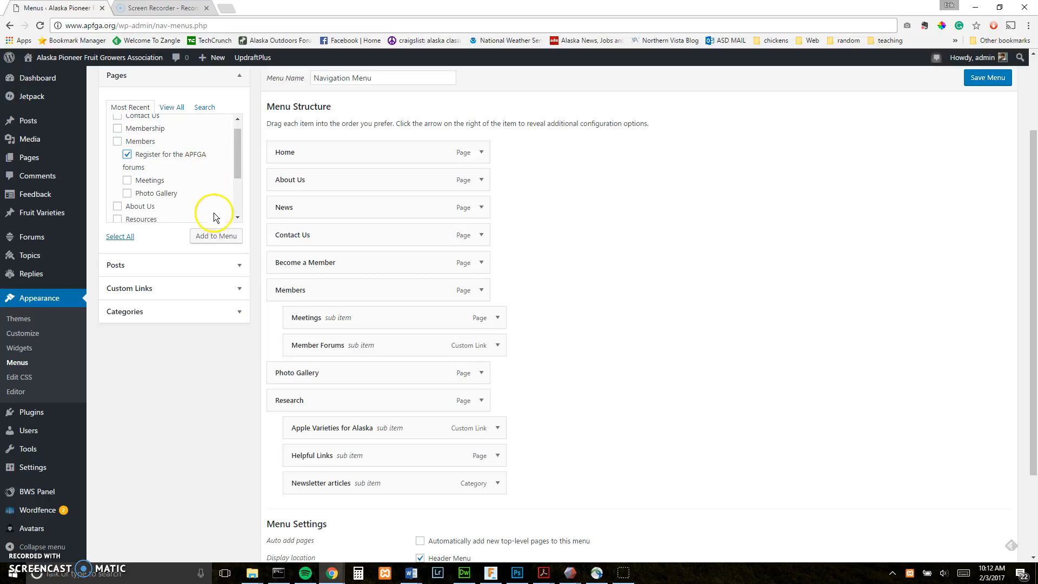
click(211, 243)
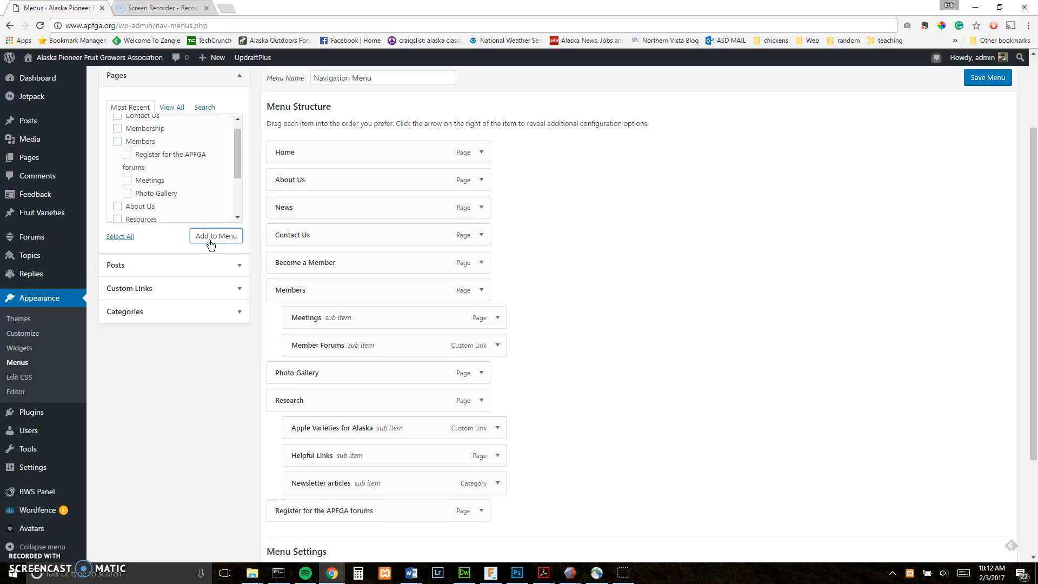
click(302, 510)
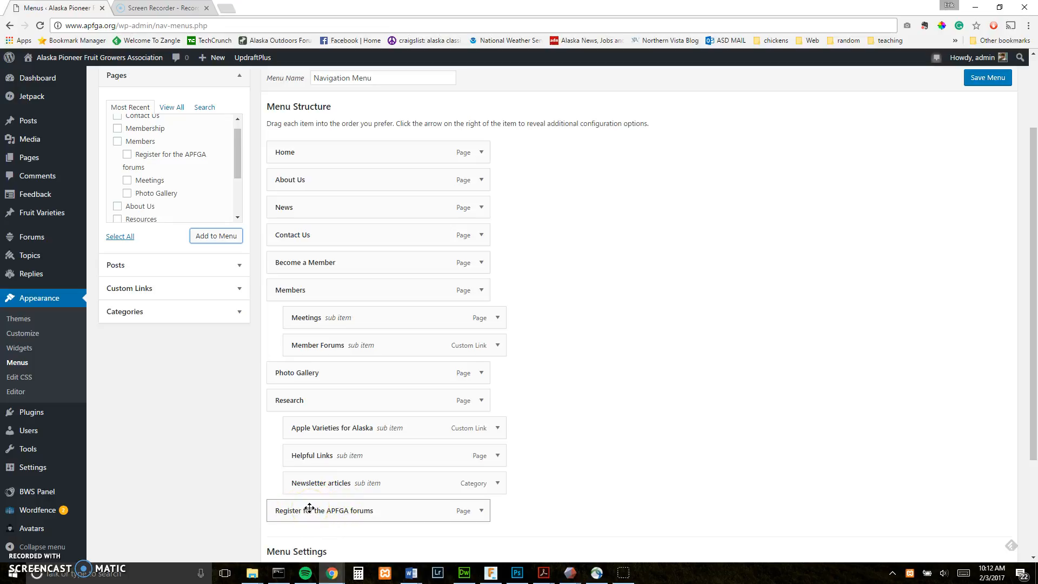
click(290, 513)
- Load apfga.org in the second tab to check the live Members submenu, then return to Menus
click(165, 8)
click(171, 23)
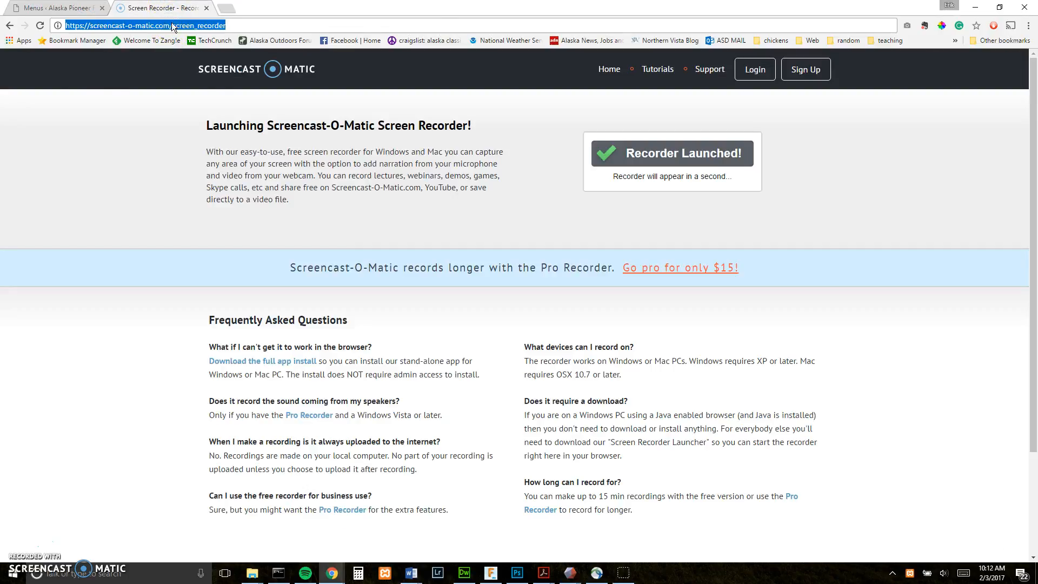
text(apfga.org)
key(Return)
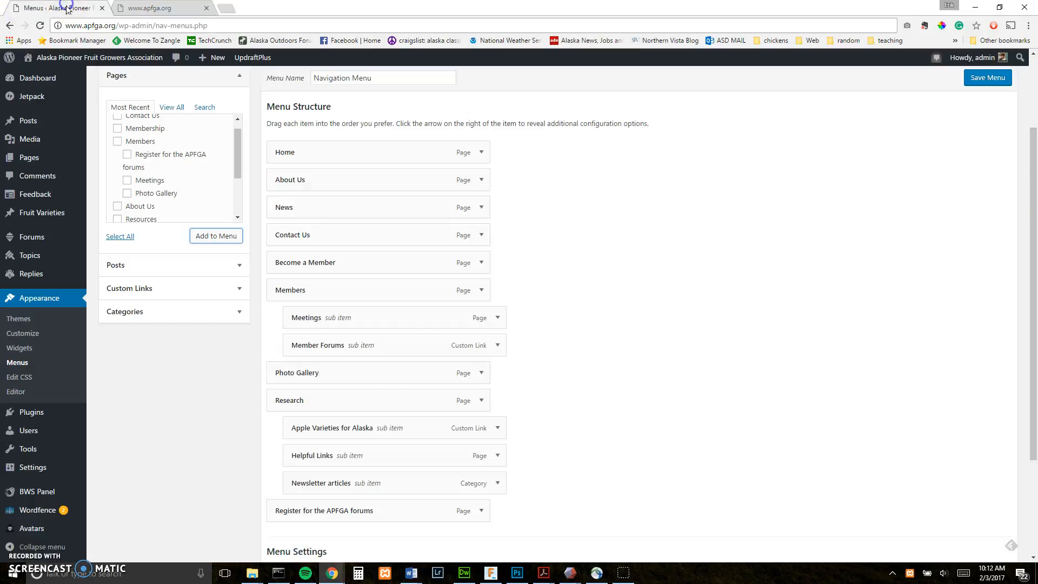
click(23, 9)
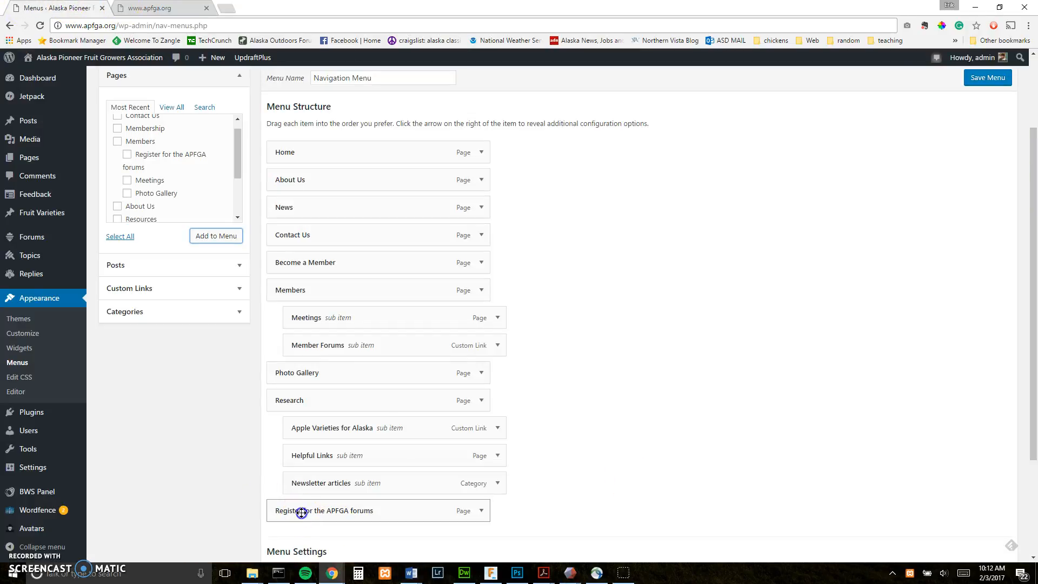
- Drag 'Register for the APFGA forums' below Member Forums under Members and save the Navigation Menu
drag(301, 513, 316, 376)
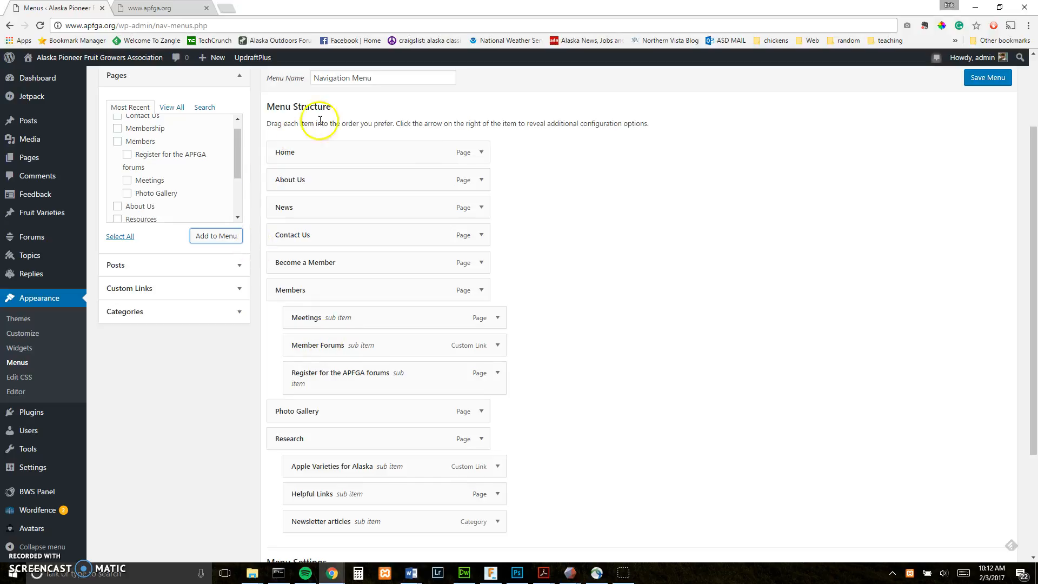
click(406, 357)
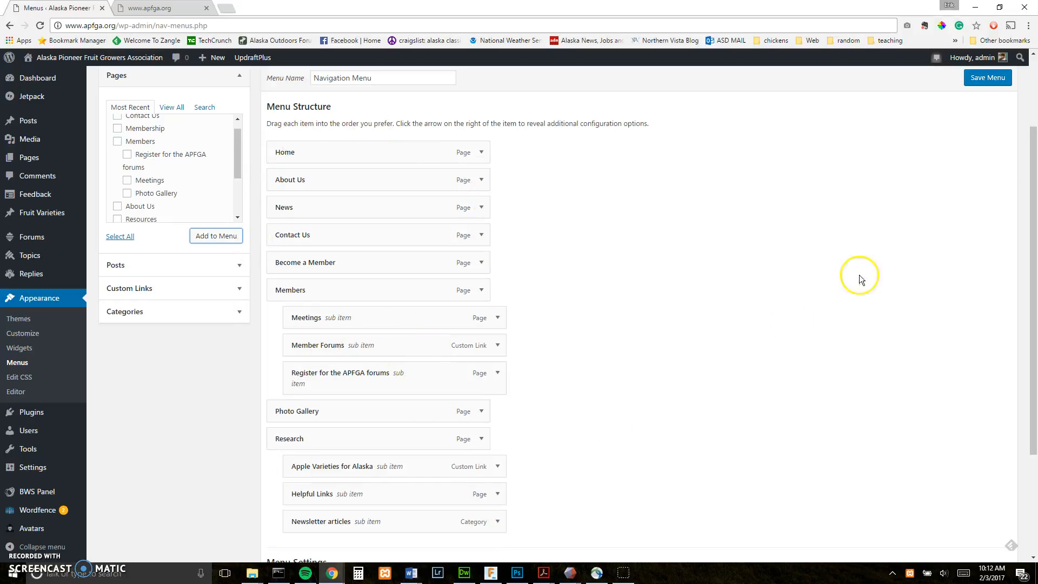
click(978, 79)
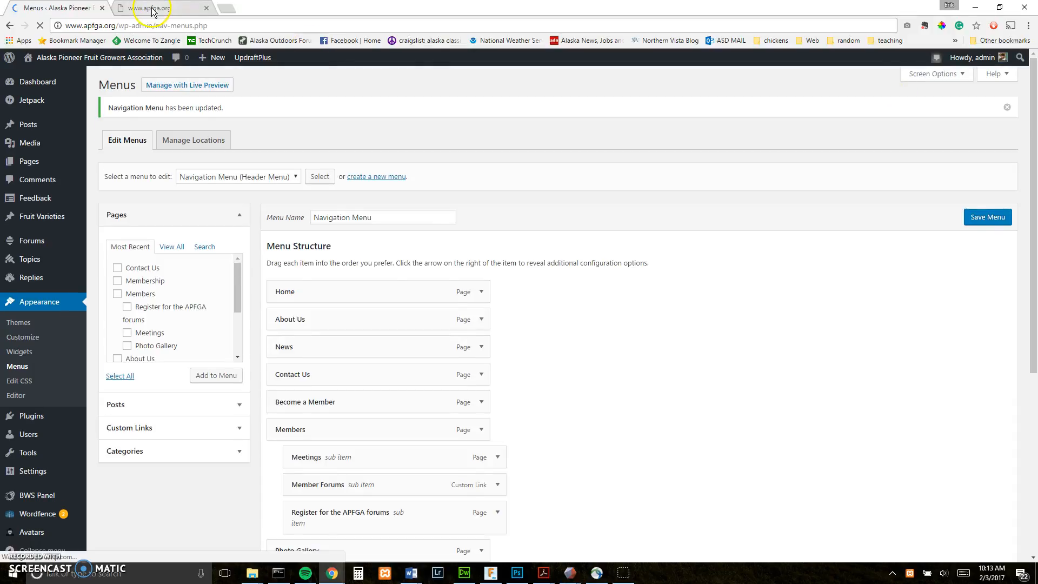
click(145, 8)
click(40, 25)
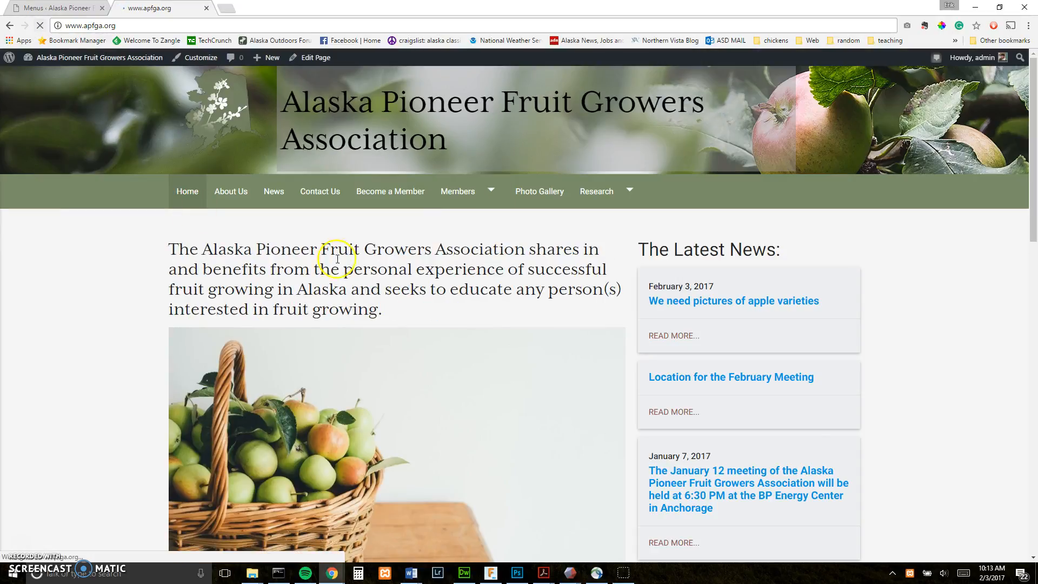
mouse_move(475, 192)
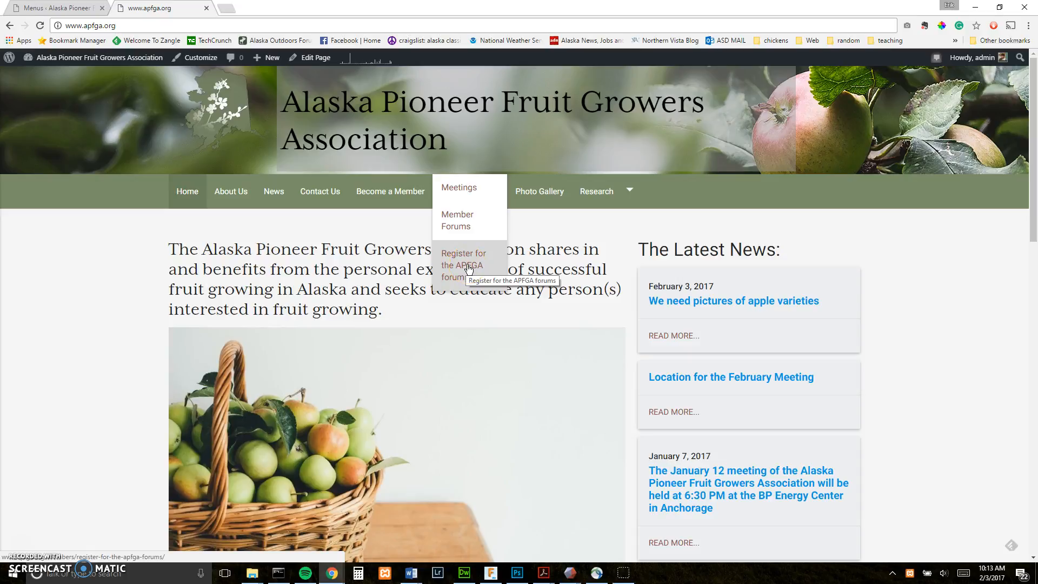
click(206, 63)
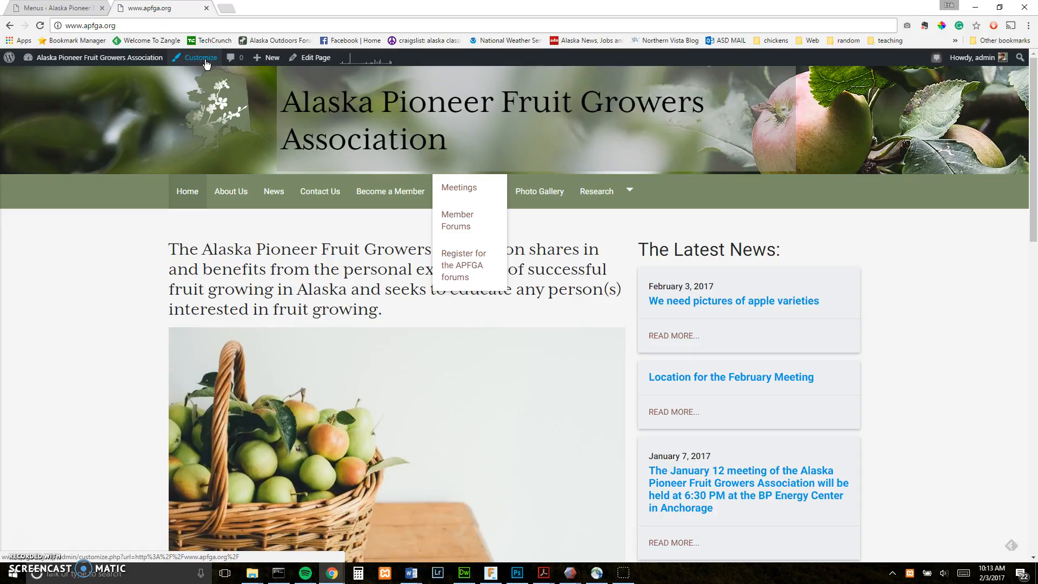
click(46, 8)
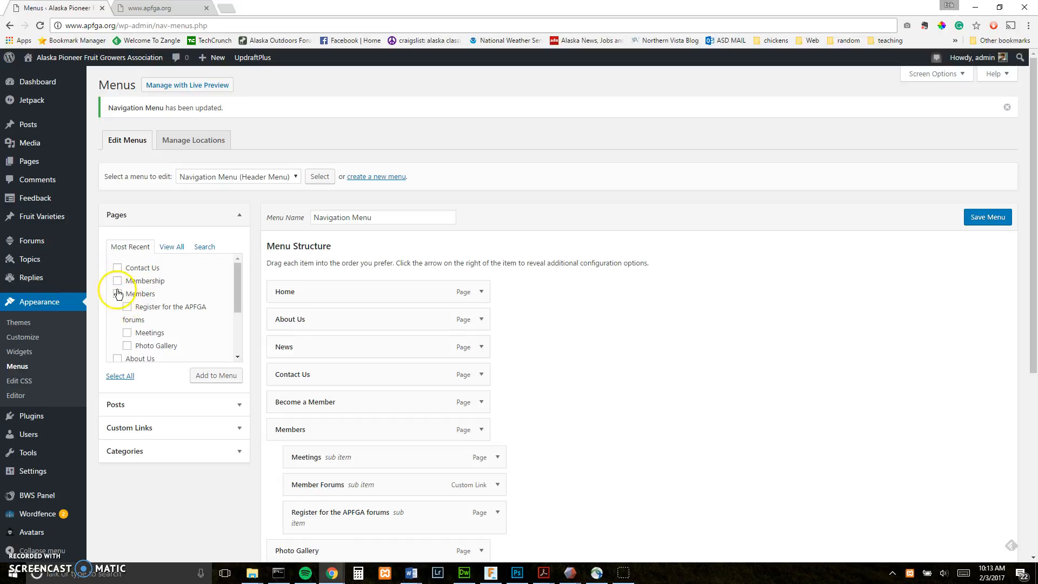
- Expand the 'Register for the APFGA forums' menu item, remove it, and save the Navigation Menu
scroll(646, 431, down, 2)
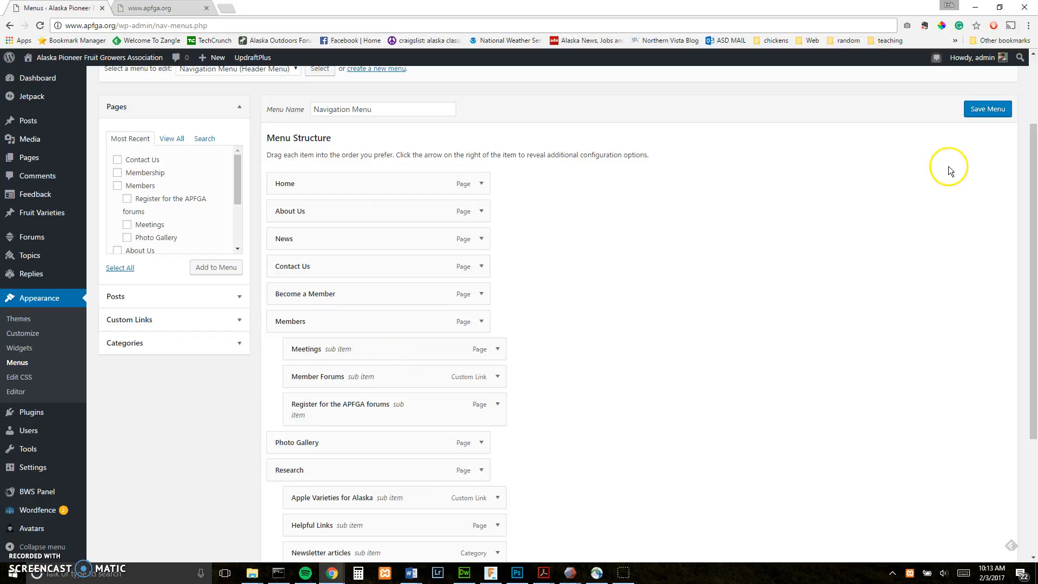
click(497, 405)
scroll(412, 375, down, 2)
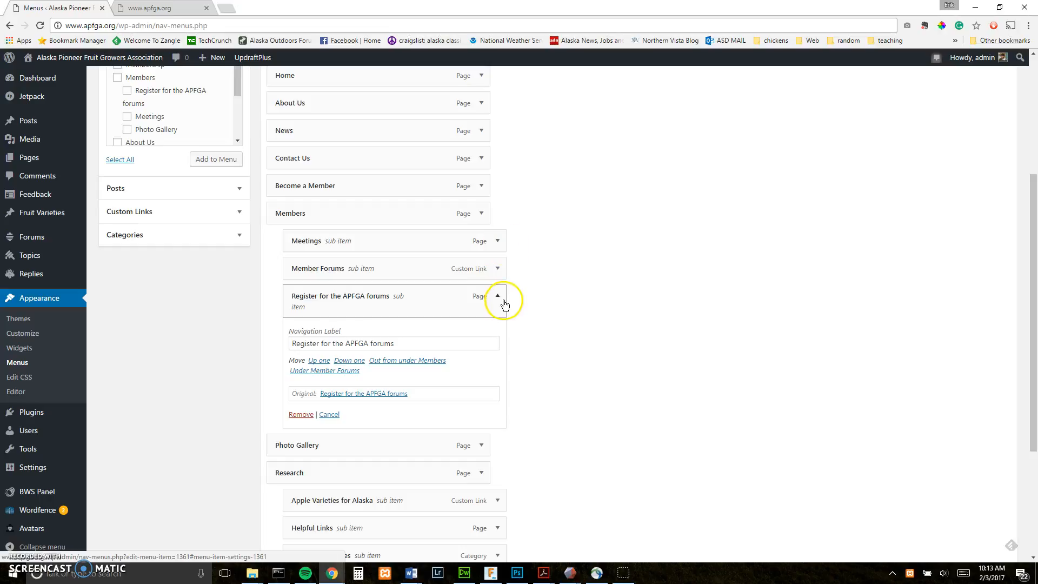
click(301, 415)
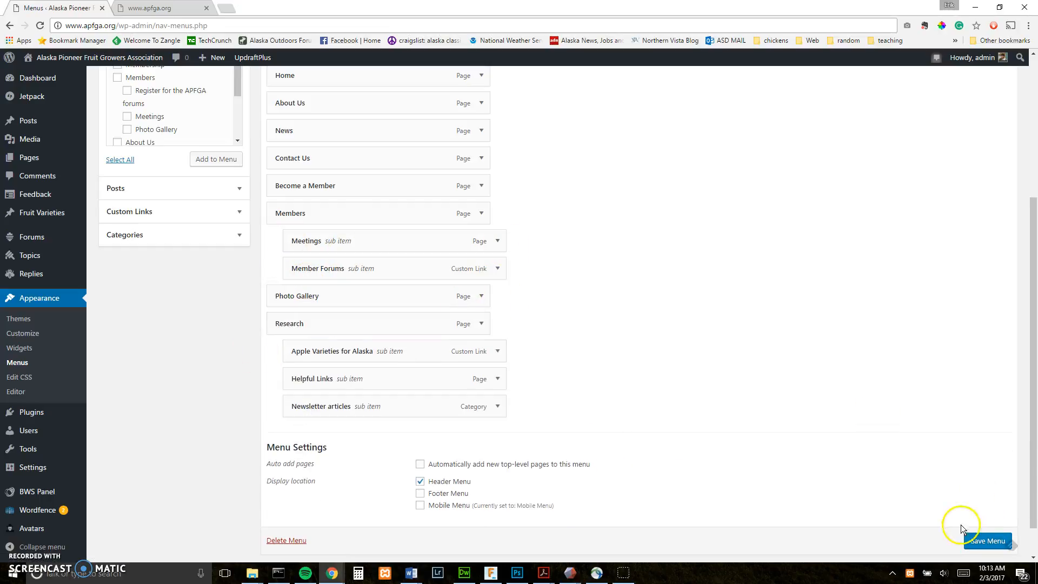
click(963, 538)
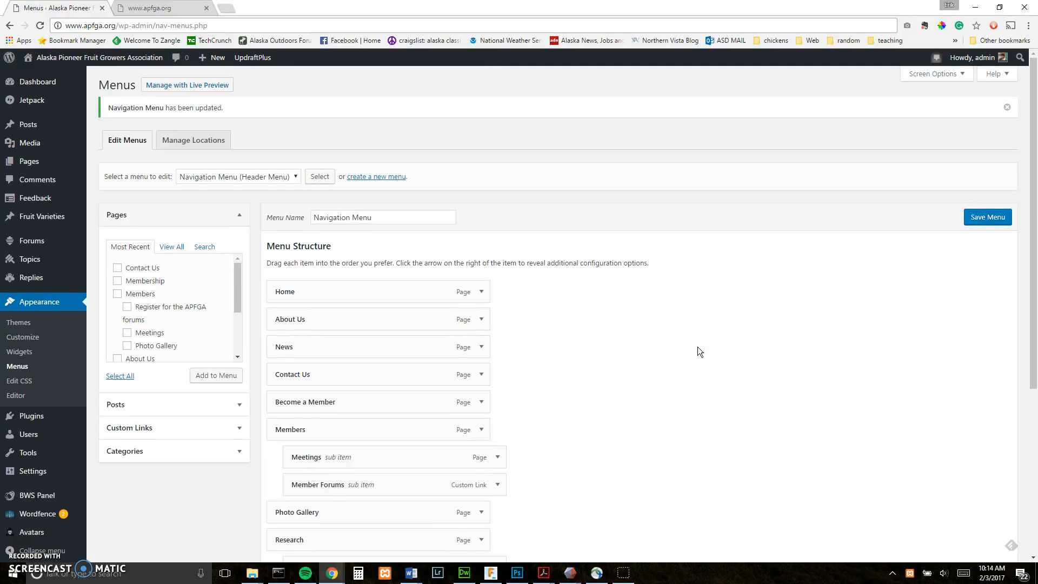
- Go to Pages > All Pages and open the 'Contact Us' page for editing
mouse_move(30, 164)
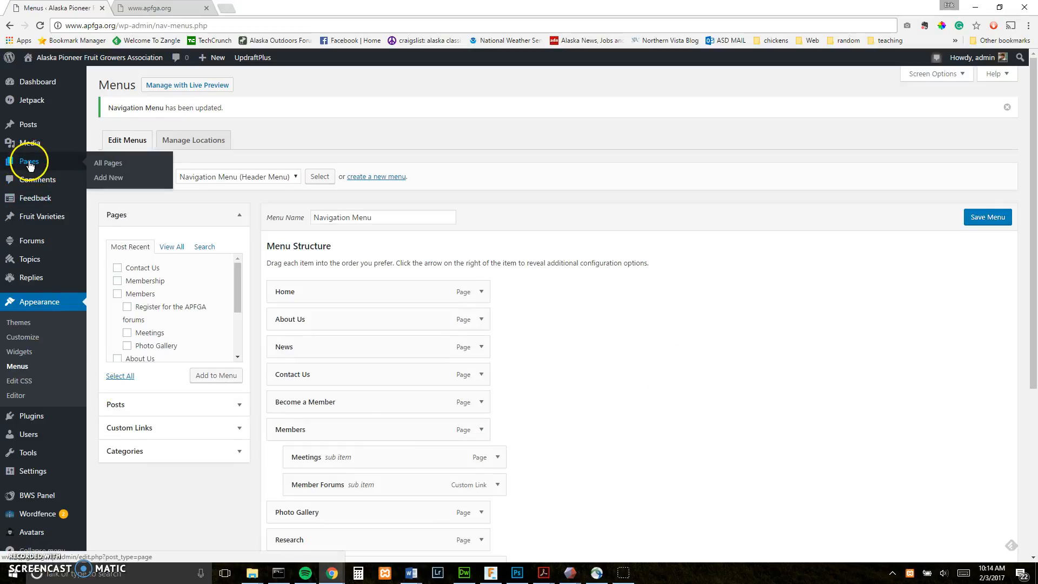
click(29, 165)
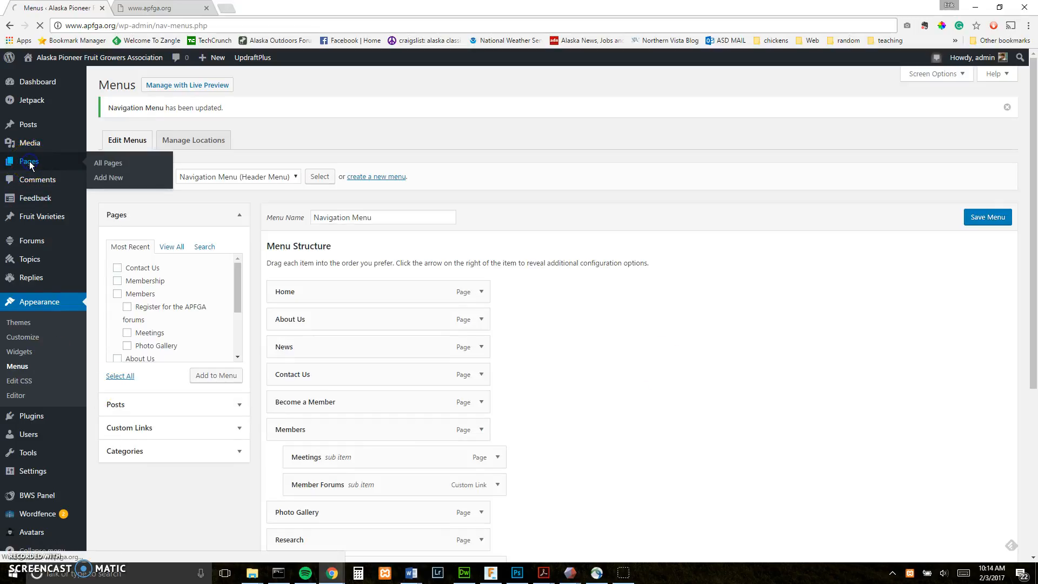
click(30, 163)
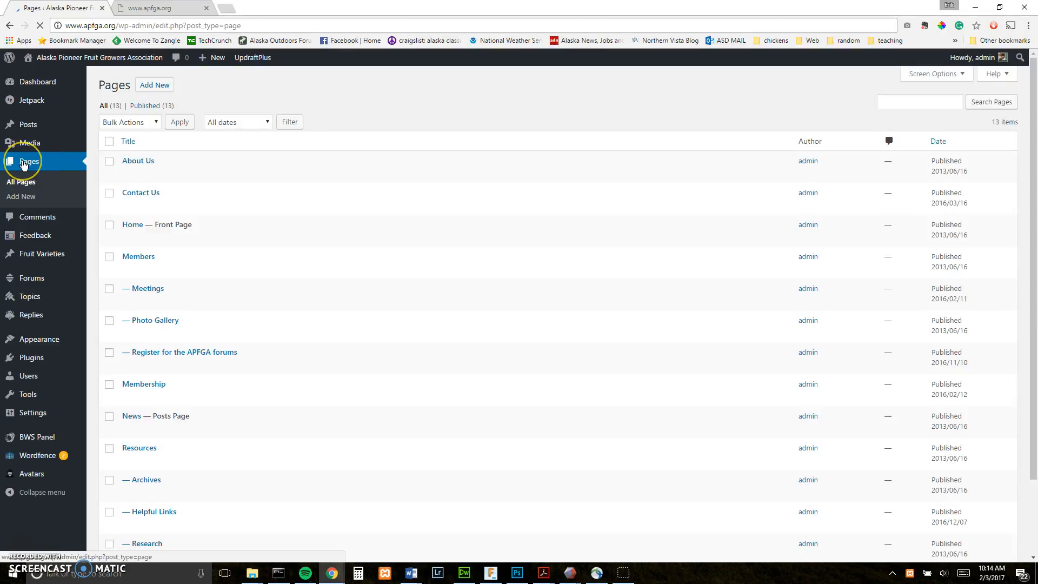
click(25, 165)
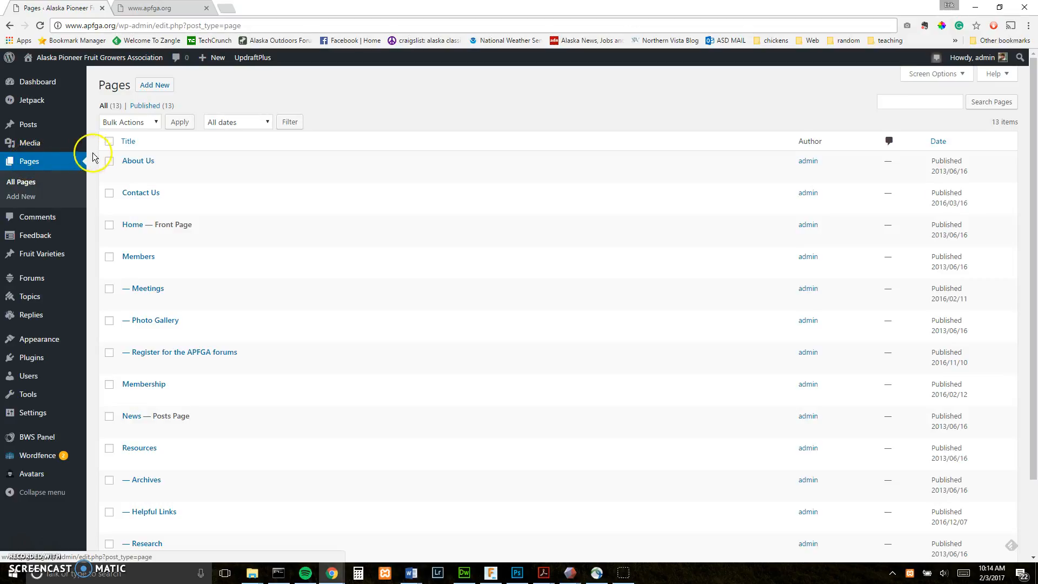
click(133, 194)
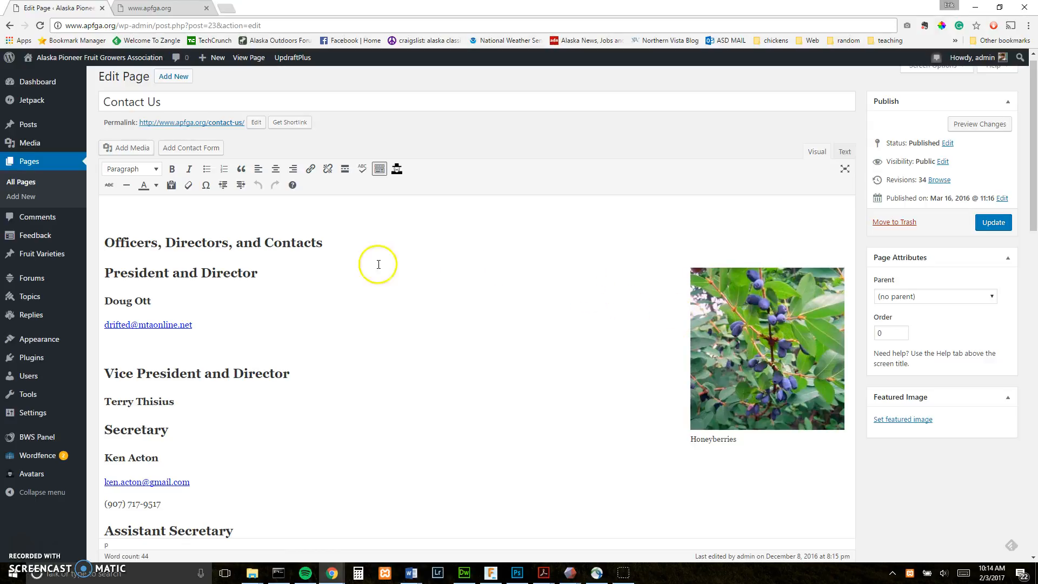
scroll(551, 319, down, 3)
scroll(550, 319, up, 2)
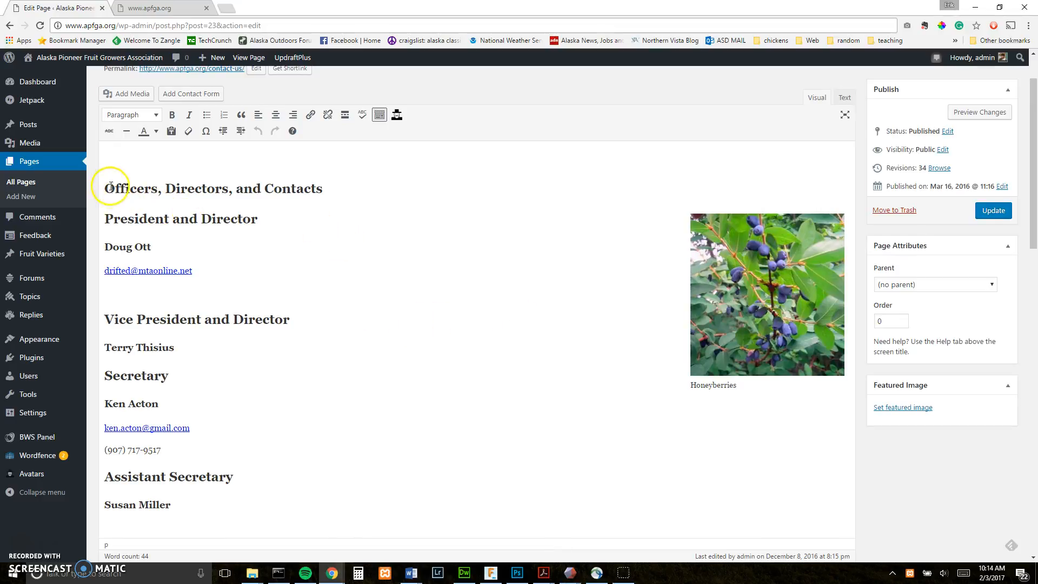
drag(103, 183, 357, 440)
click(336, 258)
scroll(339, 261, down, 3)
scroll(342, 263, up, 4)
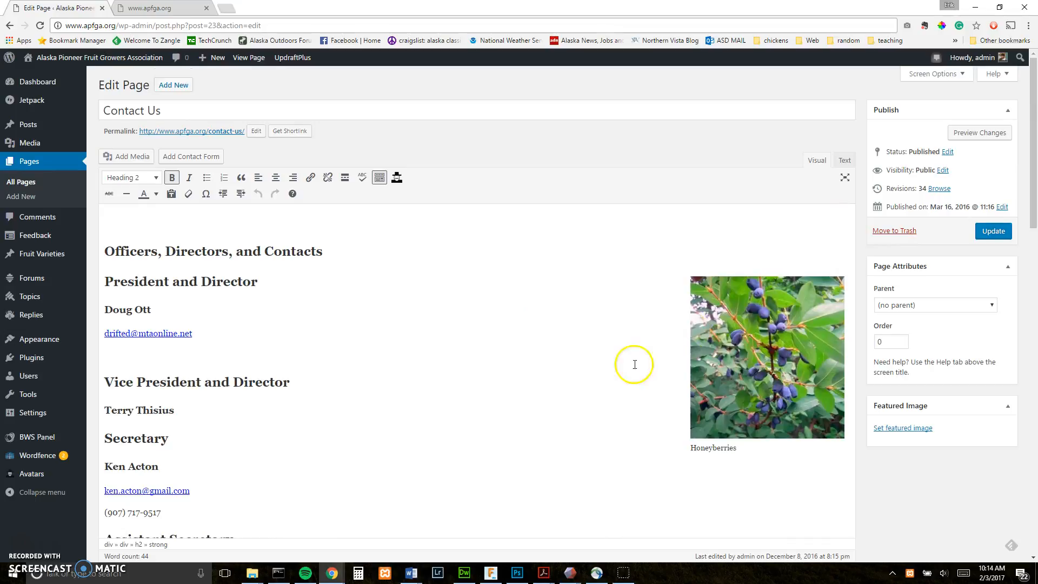
scroll(371, 373, down, 2)
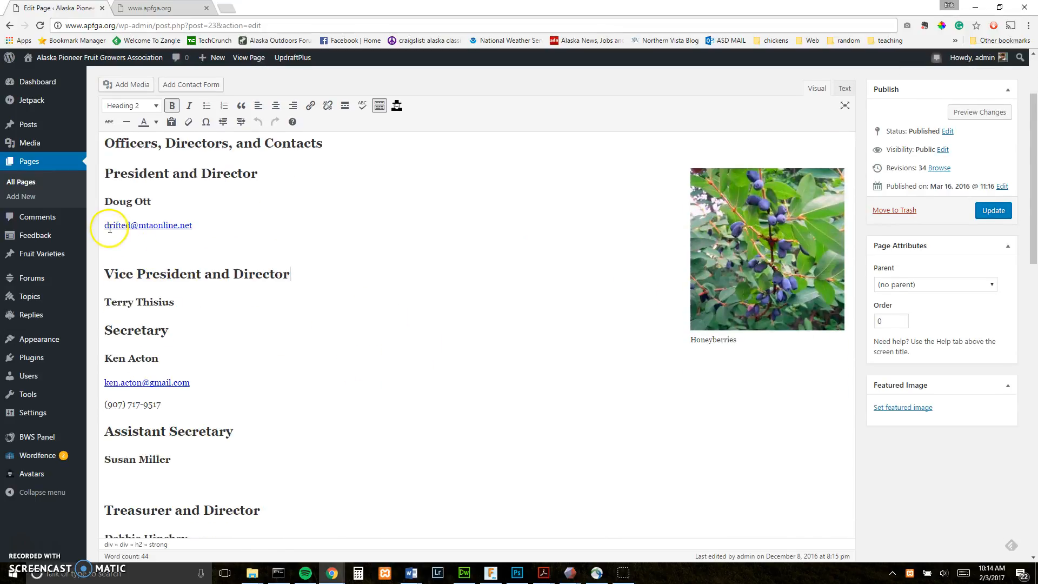
scroll(303, 273, up, 1)
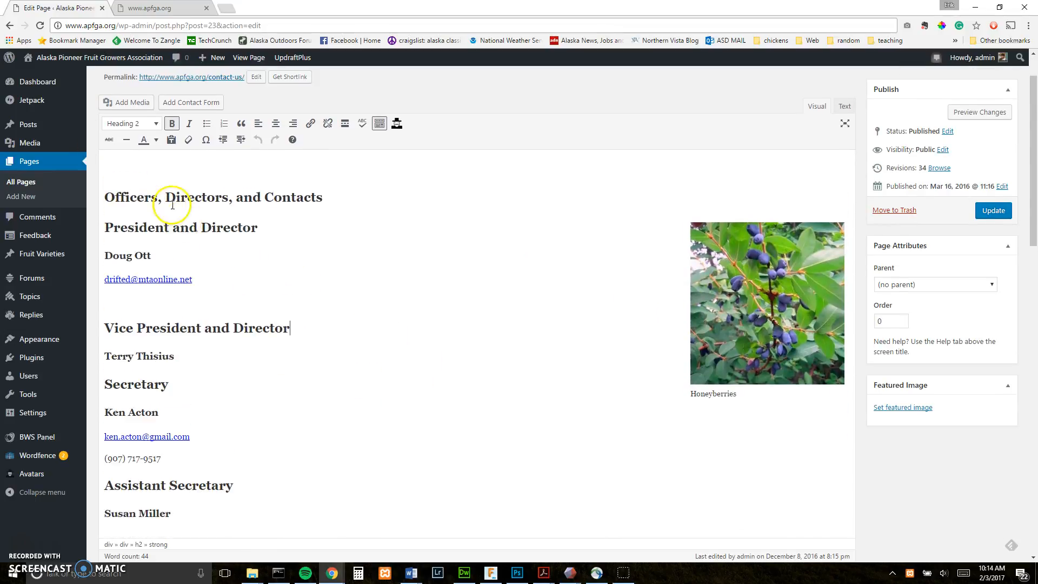
click(172, 328)
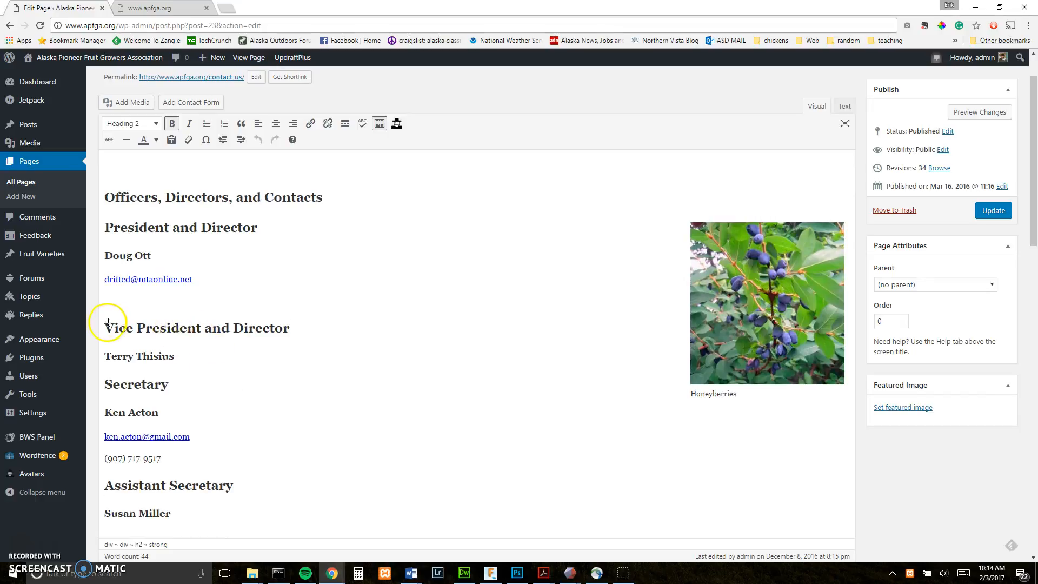
drag(104, 328, 310, 328)
scroll(171, 404, down, 2)
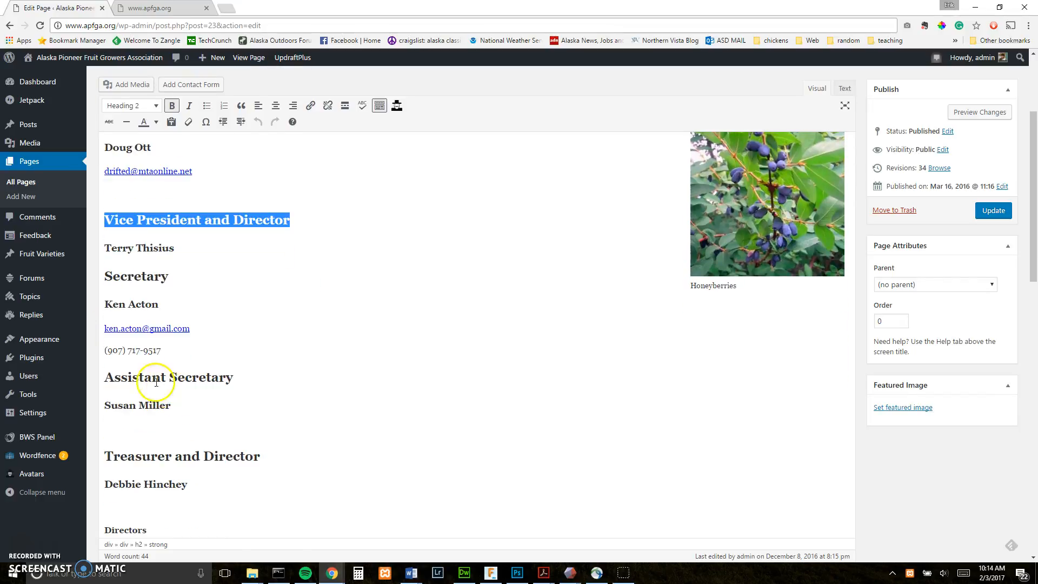
drag(105, 328, 190, 328)
click(353, 318)
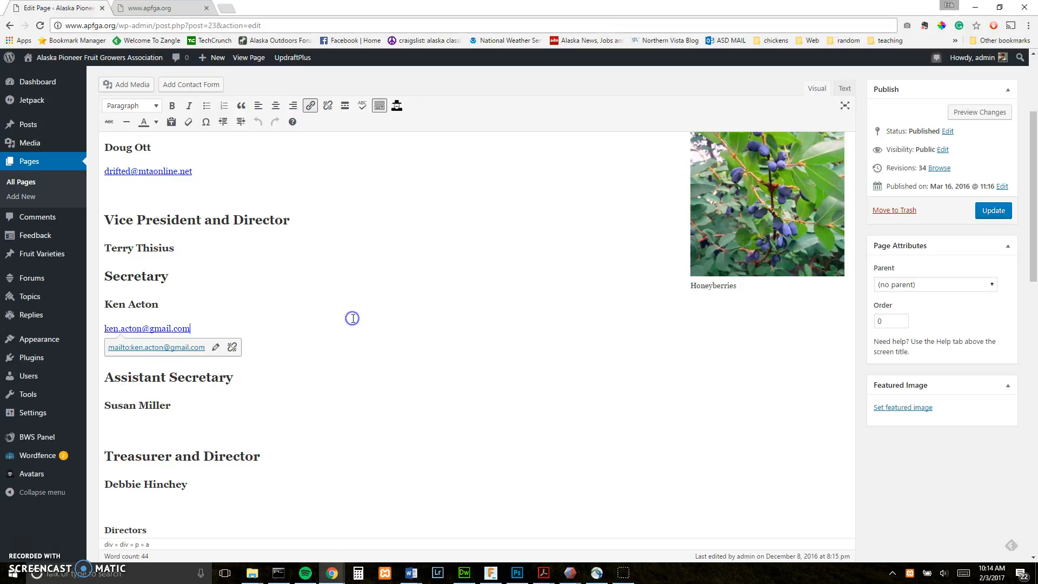
scroll(241, 417, down, 4)
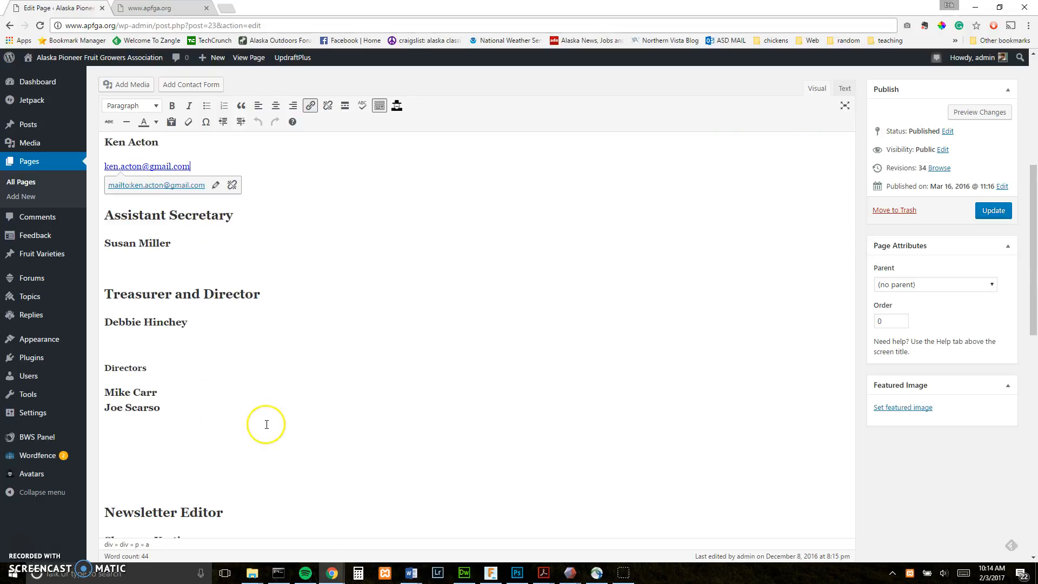
scroll(266, 424, up, 3)
scroll(267, 424, up, 4)
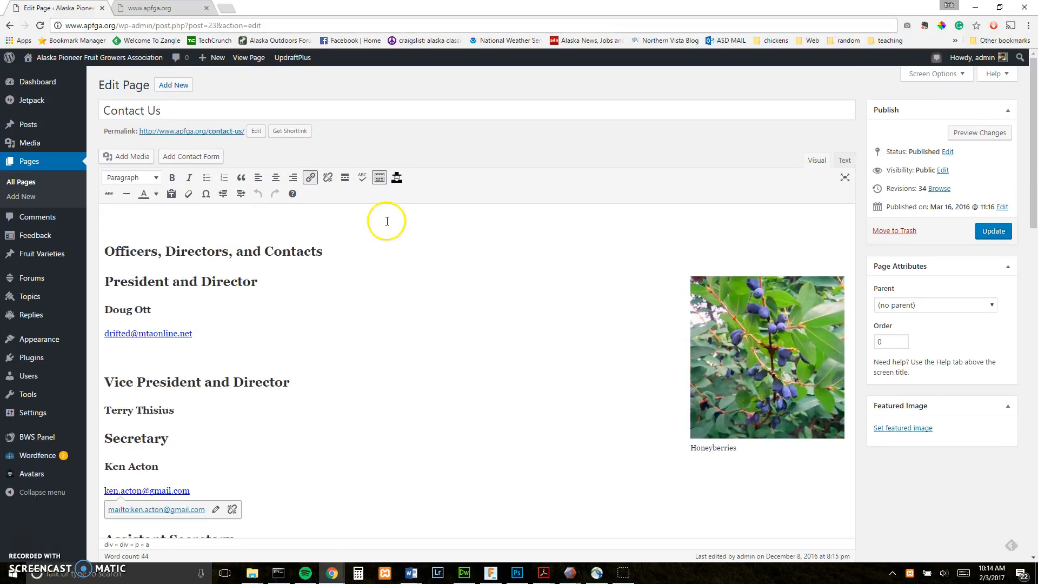
click(254, 59)
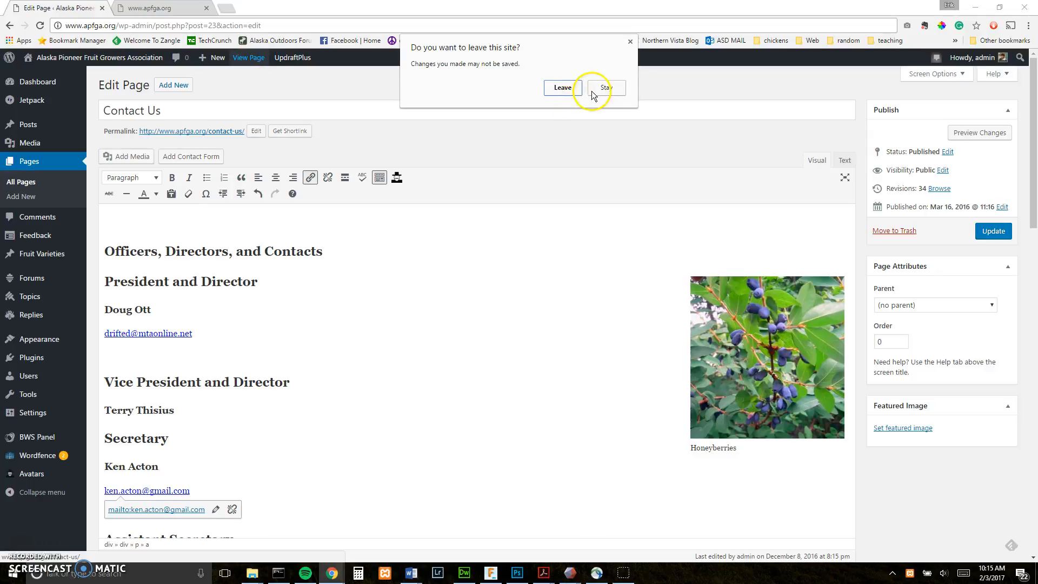
- Leave the editor unsaved, review the officers and contacts on the live Contact Us page, then reopen its editor
click(563, 89)
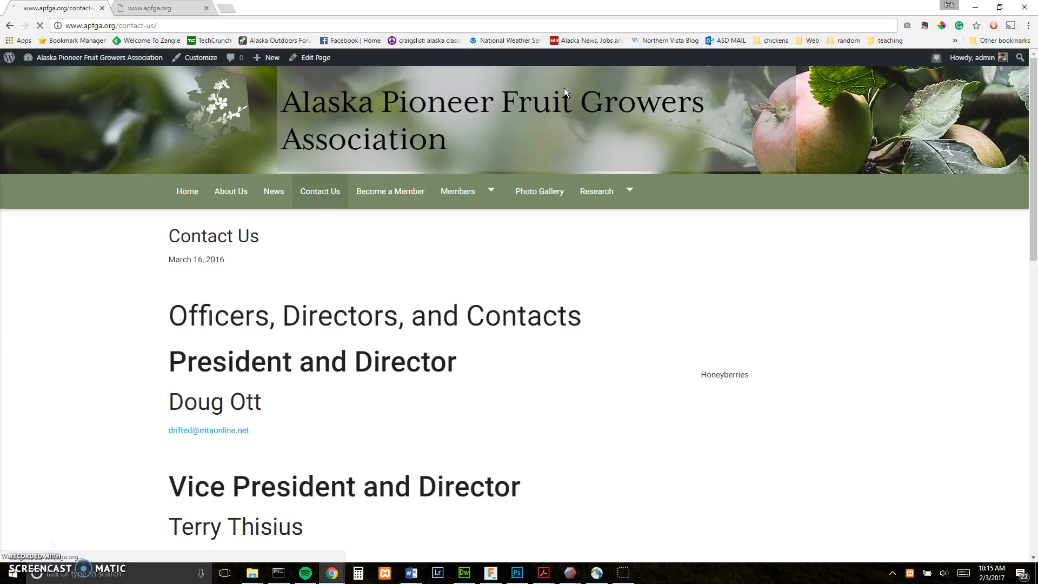
scroll(87, 276, down, 2)
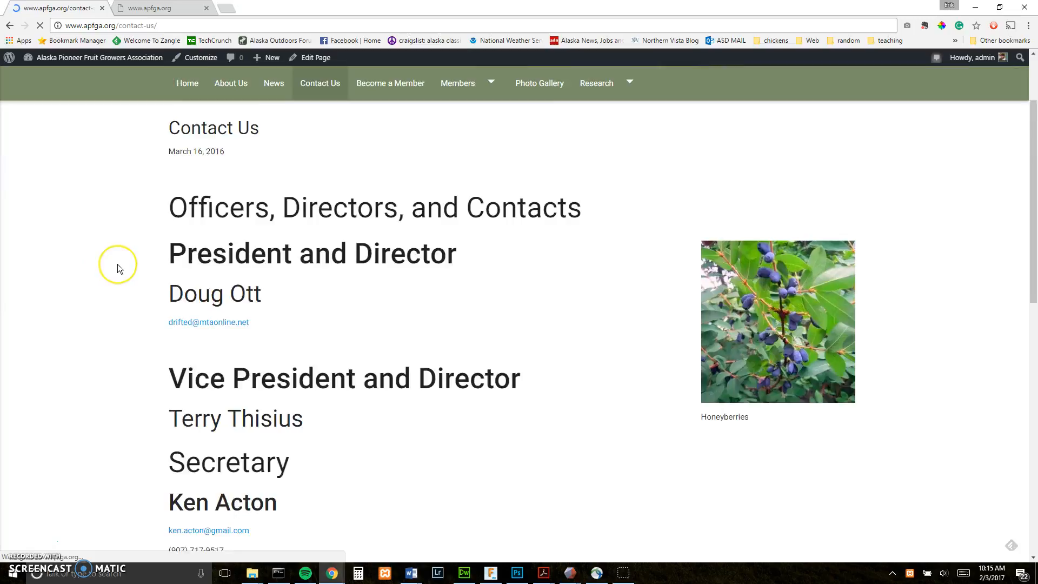
scroll(119, 266, down, 3)
scroll(119, 265, down, 4)
scroll(118, 264, down, 4)
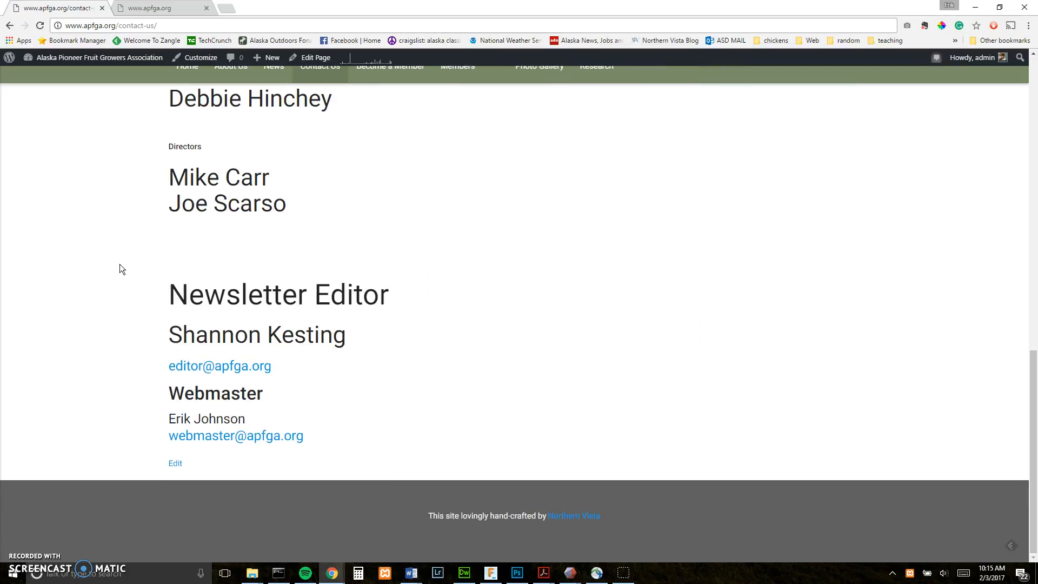
scroll(120, 265, up, 13)
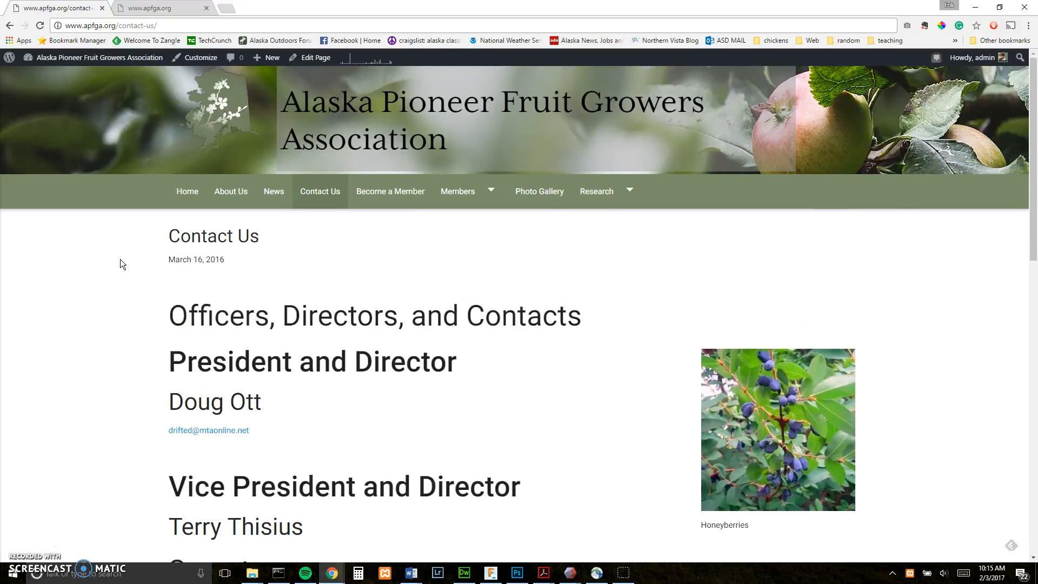
click(312, 59)
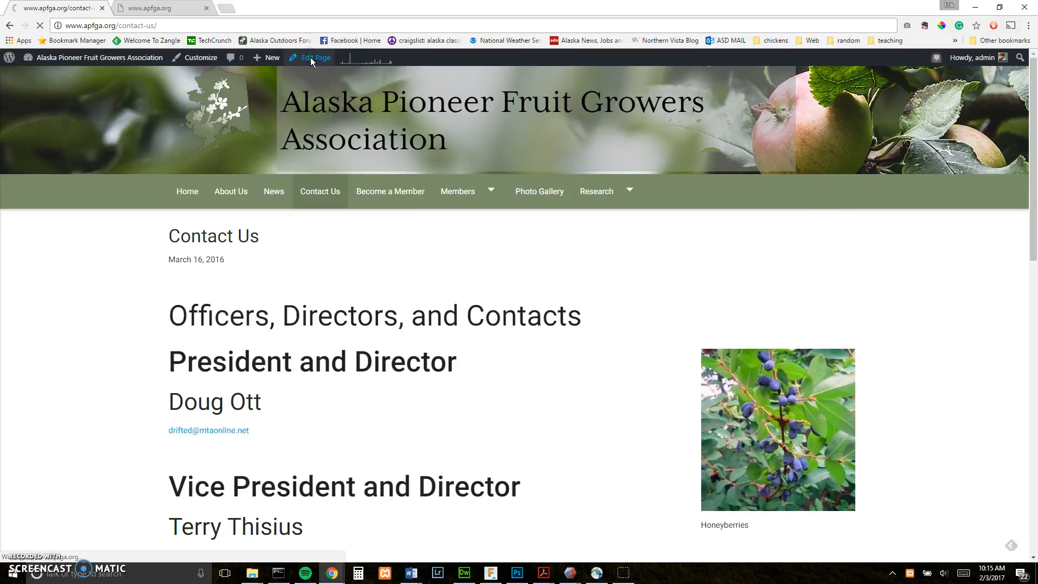